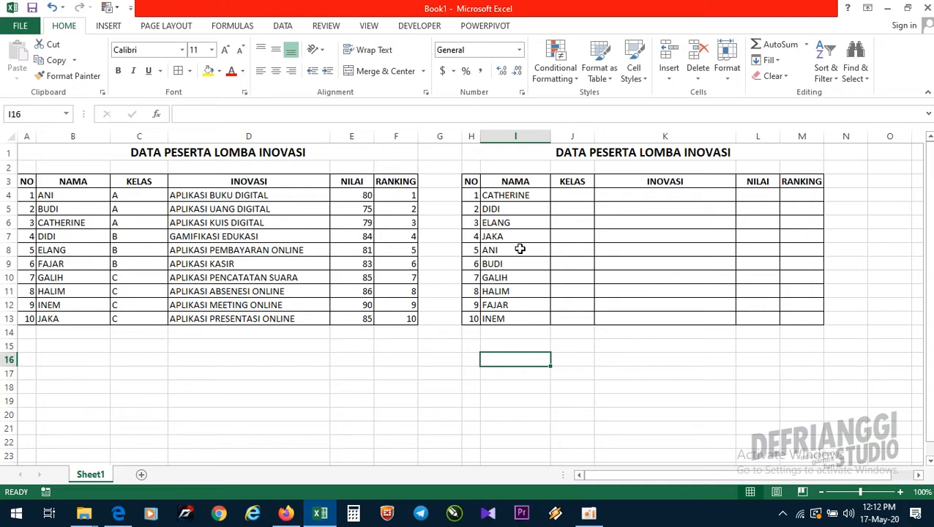
# Step: Compare the filled participant table in A1:F13 with the partly empty table in H1:M13
pyautogui.moveTo(27, 181); pyautogui.dragTo(398, 319)
pyautogui.click(578, 197)
pyautogui.moveTo(469, 182); pyautogui.dragTo(820, 322)
pyautogui.click(529, 196)
pyautogui.click(472, 181)
pyautogui.moveTo(512, 210); pyautogui.dragTo(537, 263)
pyautogui.click(28, 156)
pyautogui.moveTo(28, 156); pyautogui.dragTo(84, 319)
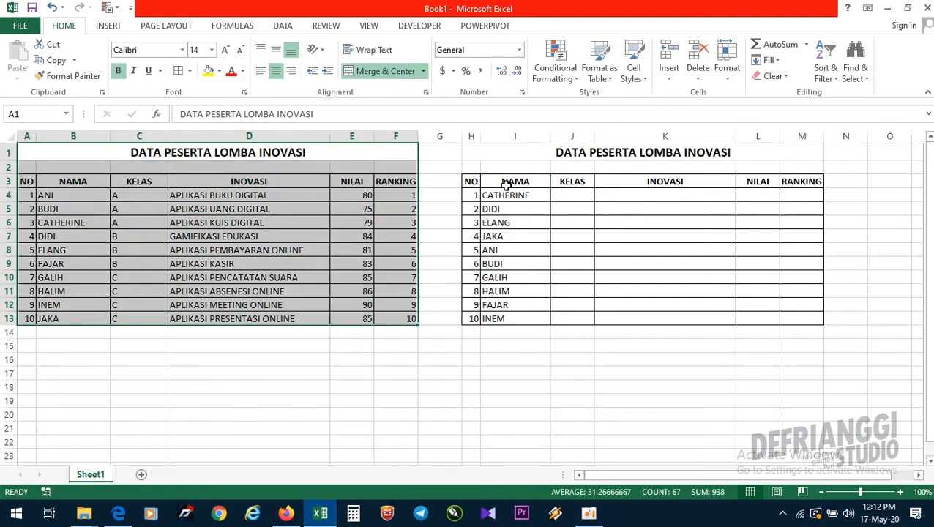
pyautogui.click(506, 186)
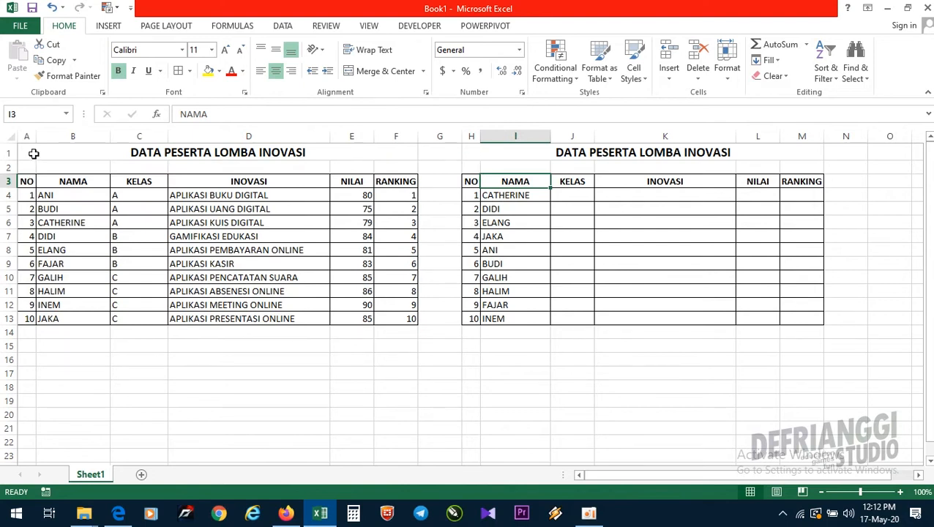
# Step: Review the source table in A3:F13 and its NAMA, KELAS, INOVASI, NILAI and RANKING columns
pyautogui.moveTo(25, 183); pyautogui.dragTo(413, 324)
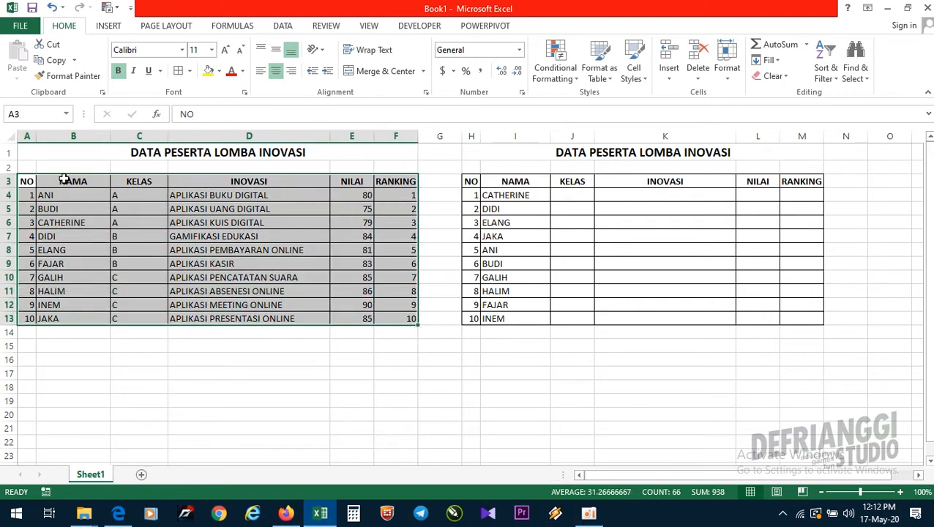
pyautogui.click(134, 195)
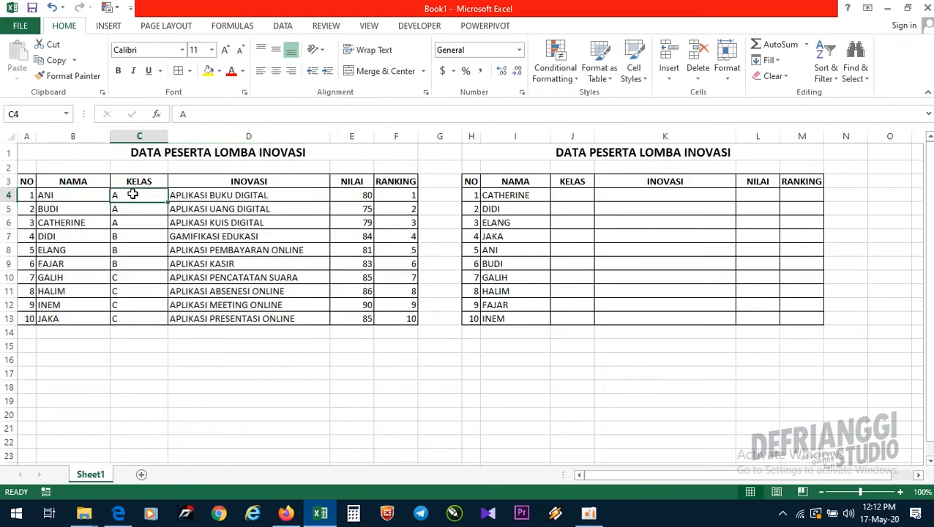
pyautogui.click(81, 180)
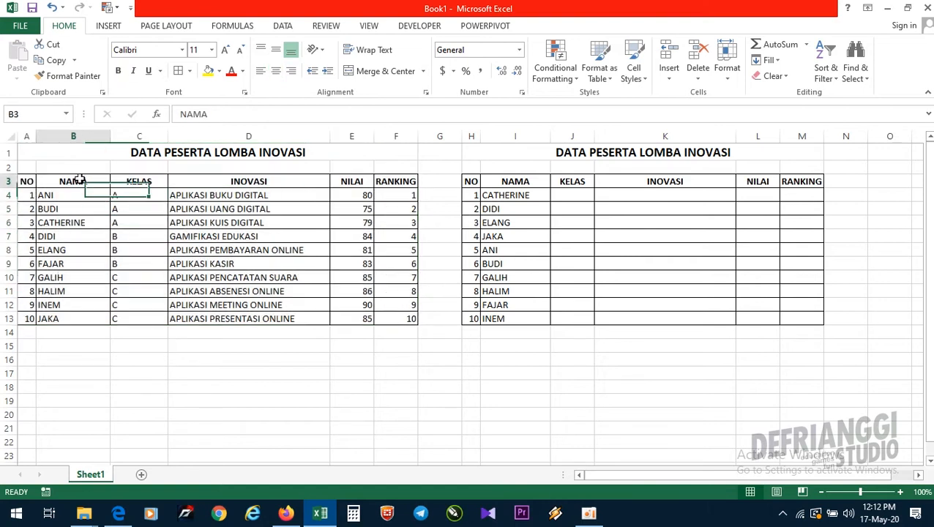
pyautogui.click(146, 178)
pyautogui.click(239, 182)
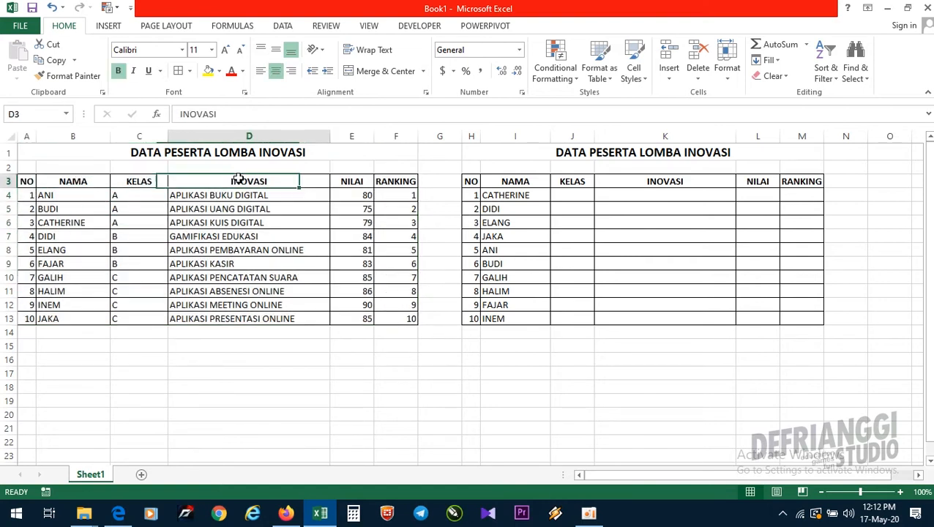
pyautogui.click(356, 182)
pyautogui.click(399, 183)
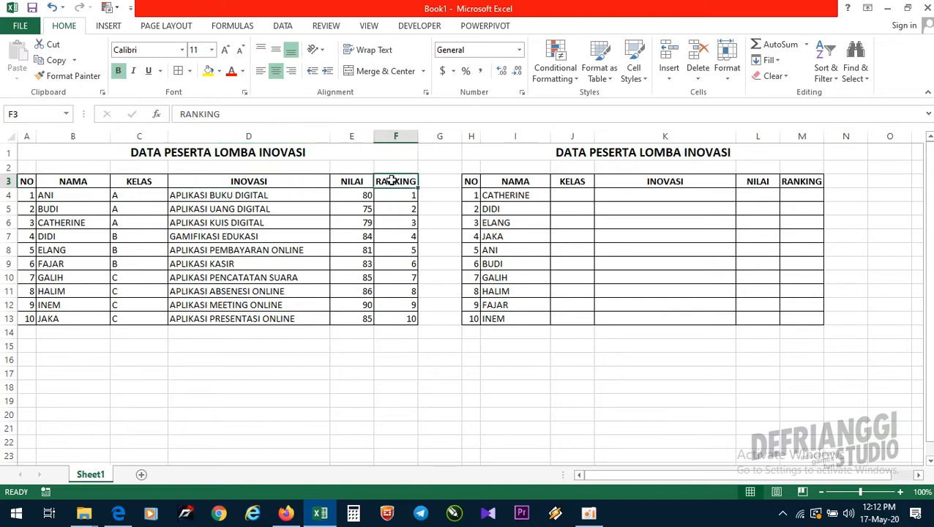
# Step: Examine the second table's empty KELAS, INOVASI, NILAI and RANKING columns and the source table they draw from
pyautogui.moveTo(483, 156); pyautogui.dragTo(491, 317)
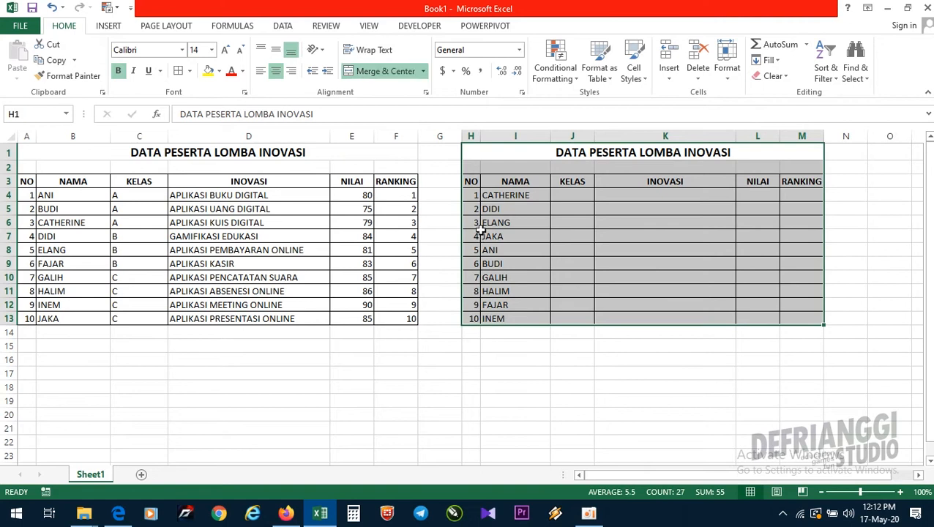
pyautogui.click(483, 181)
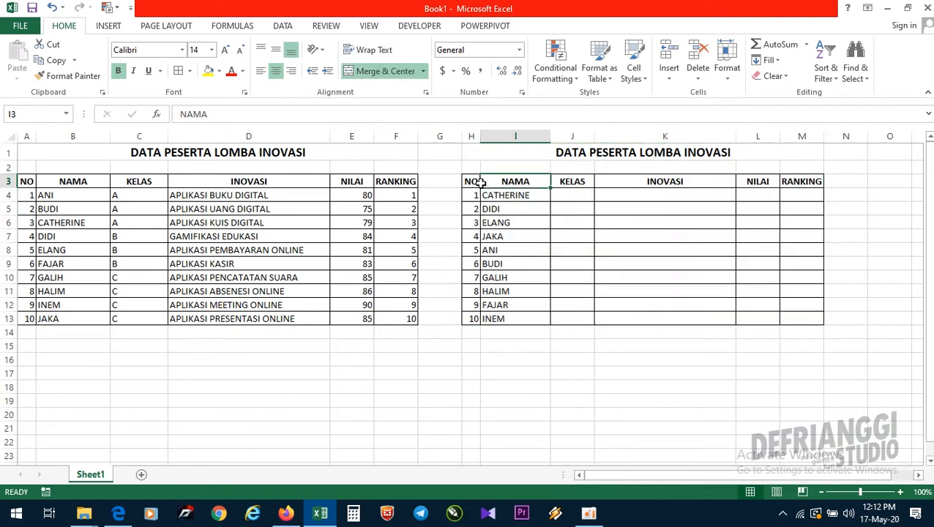
pyautogui.click(572, 189)
pyautogui.click(639, 181)
pyautogui.click(759, 183)
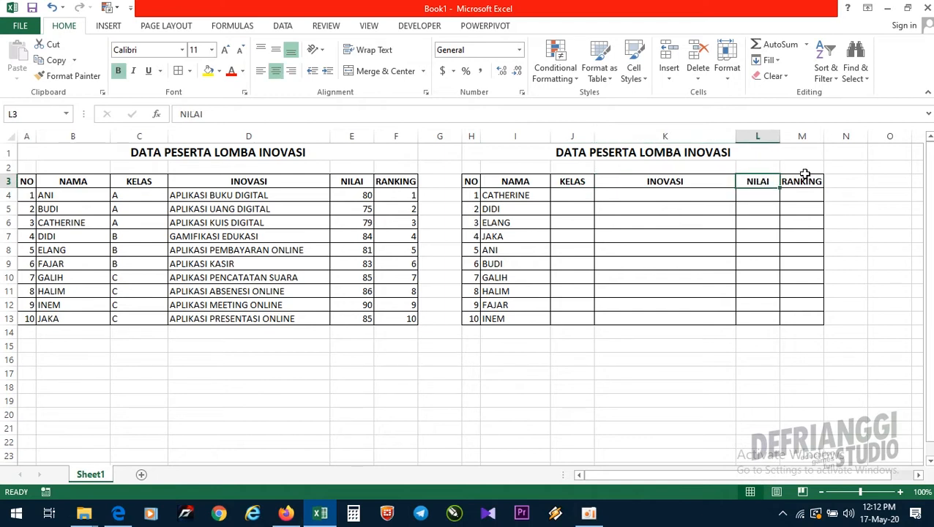
pyautogui.click(803, 170)
pyautogui.moveTo(567, 190); pyautogui.dragTo(819, 321)
pyautogui.moveTo(578, 200); pyautogui.dragTo(817, 321)
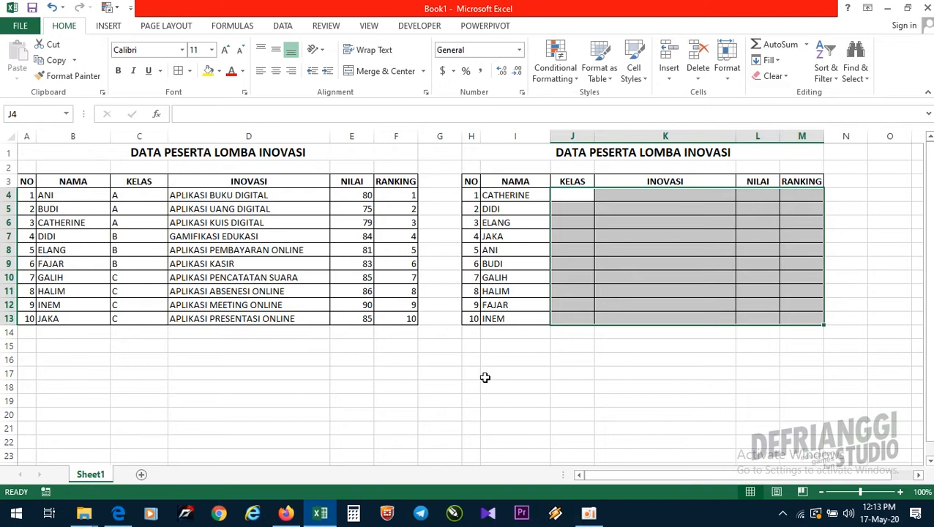
pyautogui.click(575, 234)
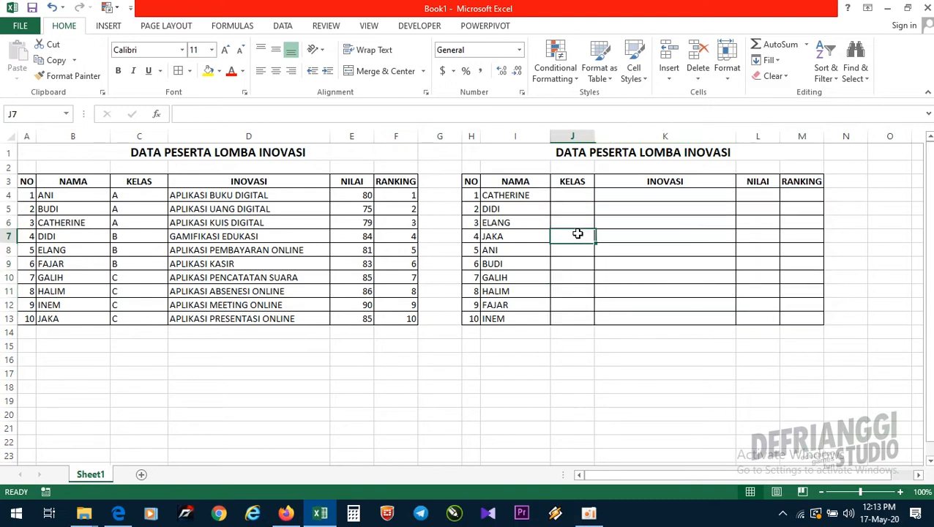
pyautogui.click(577, 183)
pyautogui.click(672, 179)
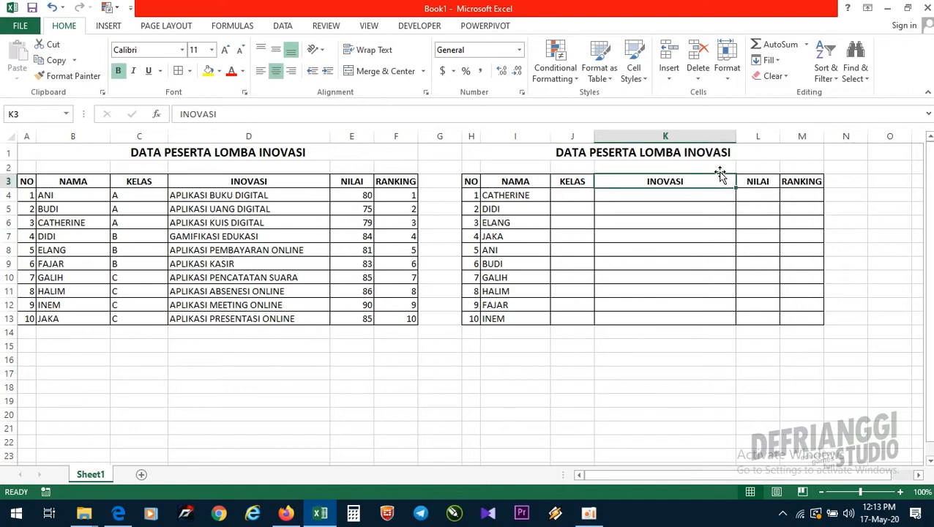
pyautogui.click(772, 181)
pyautogui.click(795, 179)
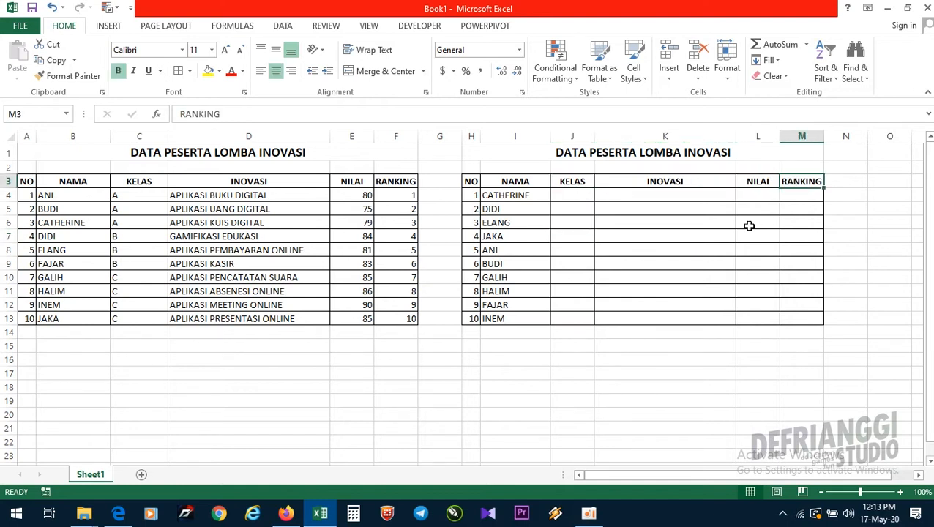
pyautogui.moveTo(25, 181); pyautogui.dragTo(406, 319)
pyautogui.moveTo(73, 148); pyautogui.dragTo(80, 322)
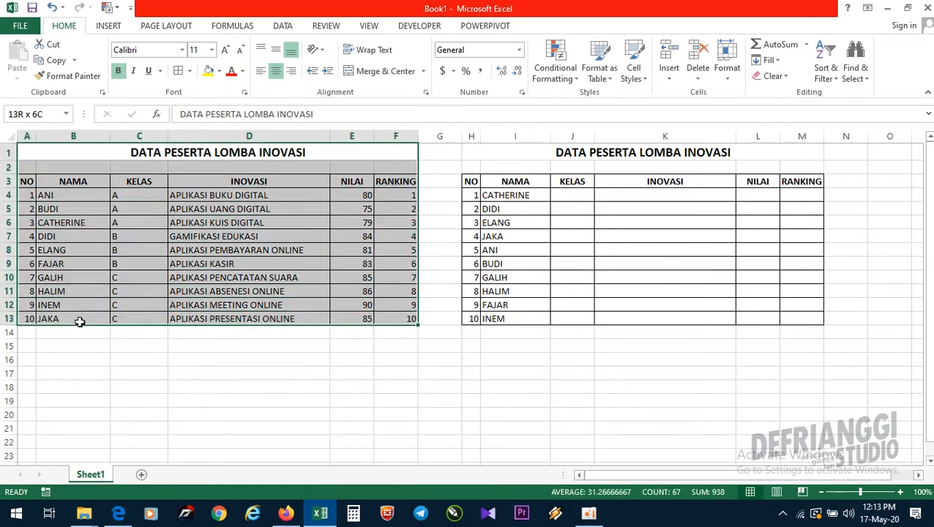
pyautogui.click(582, 197)
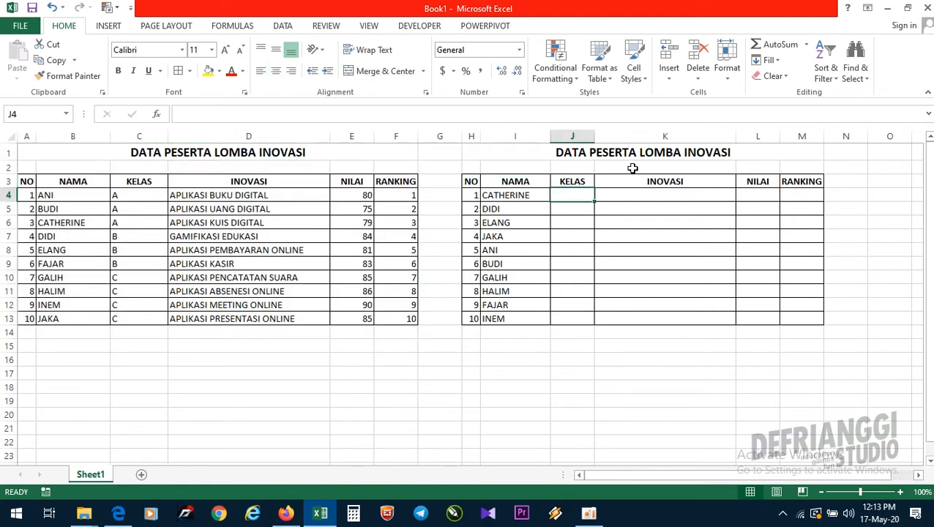
pyautogui.click(580, 219)
pyautogui.click(578, 197)
pyautogui.click(576, 211)
pyautogui.click(574, 199)
pyautogui.click(208, 115)
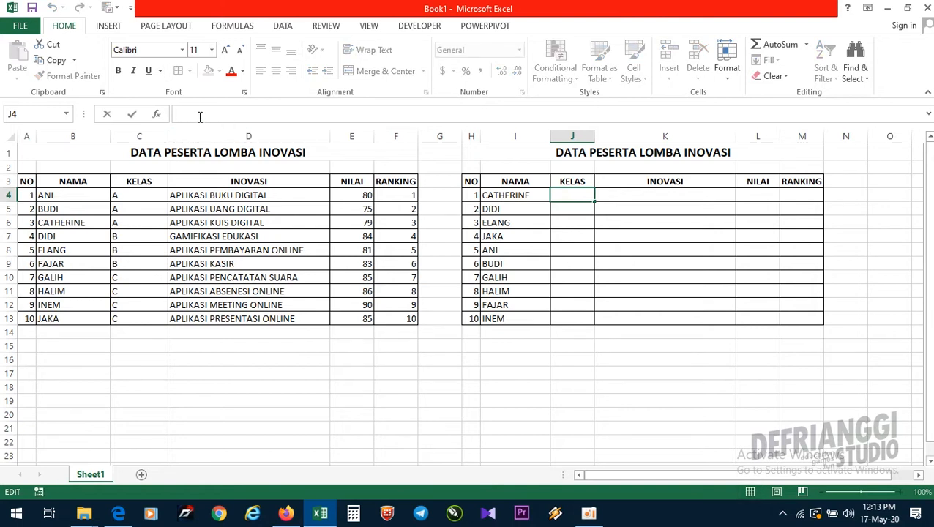
pyautogui.click(569, 210)
pyautogui.click(576, 196)
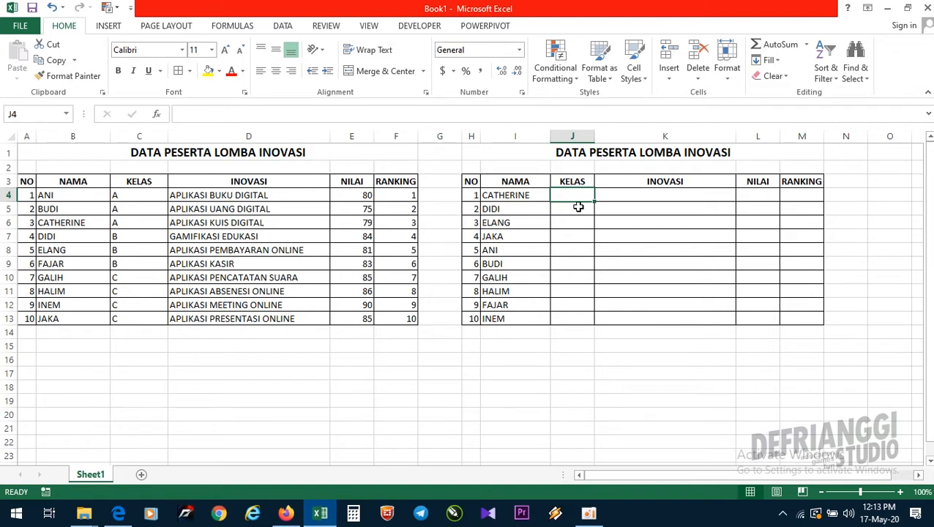
pyautogui.moveTo(494, 181); pyautogui.dragTo(532, 323)
# Step: Start a VLOOKUP formula in the first KELAS cell, J4, with the name in I4 as the lookup value
pyautogui.click(574, 194)
pyautogui.write('=')
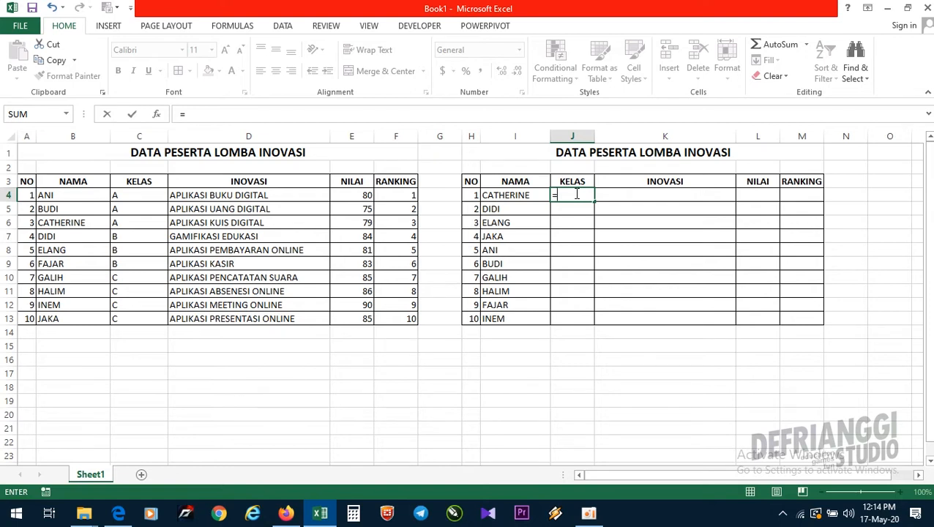
pyautogui.write('VLOOKU')
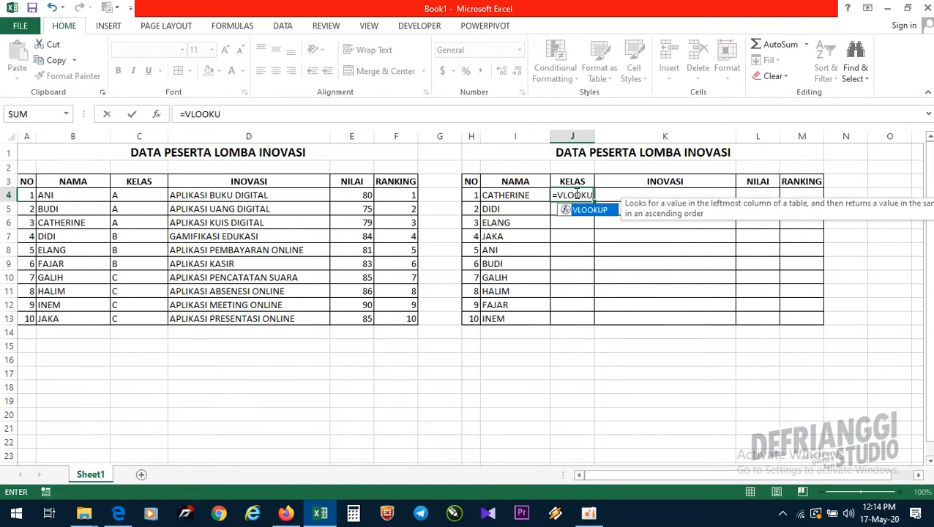
pyautogui.write('P')
pyautogui.doubleClick(586, 211)
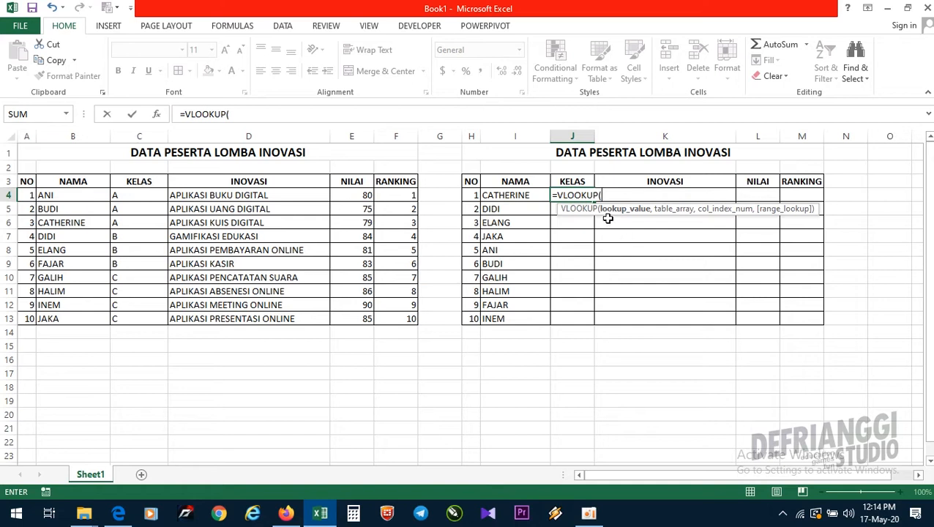
pyautogui.click(528, 194)
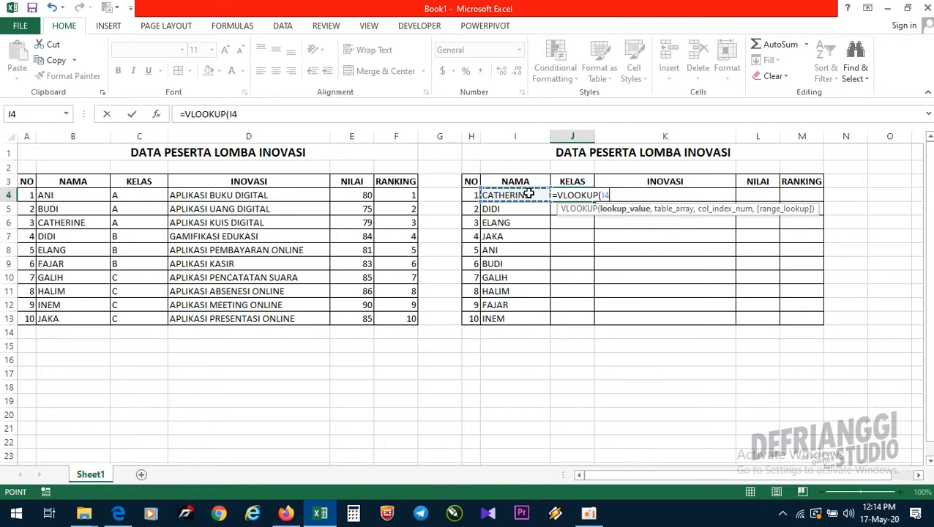
pyautogui.write(',')
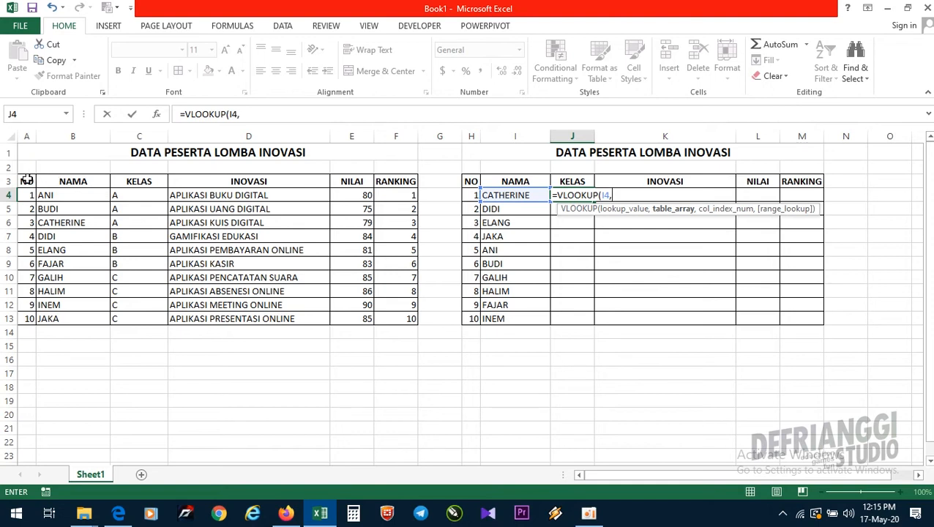
# Step: Set the VLOOKUP table array to B4:F13, covering the source table from the NAMA column through RANKING without headers
pyautogui.moveTo(27, 180); pyautogui.dragTo(392, 333)
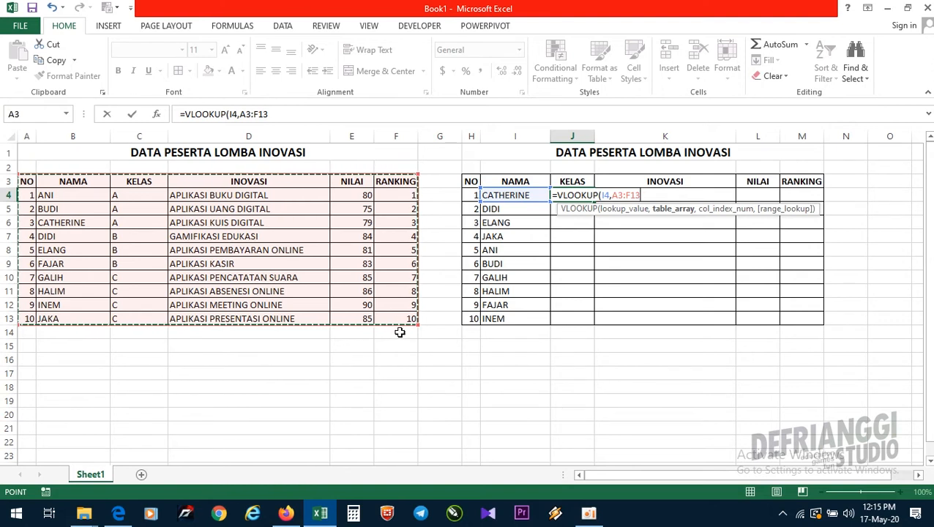
pyautogui.click(62, 195)
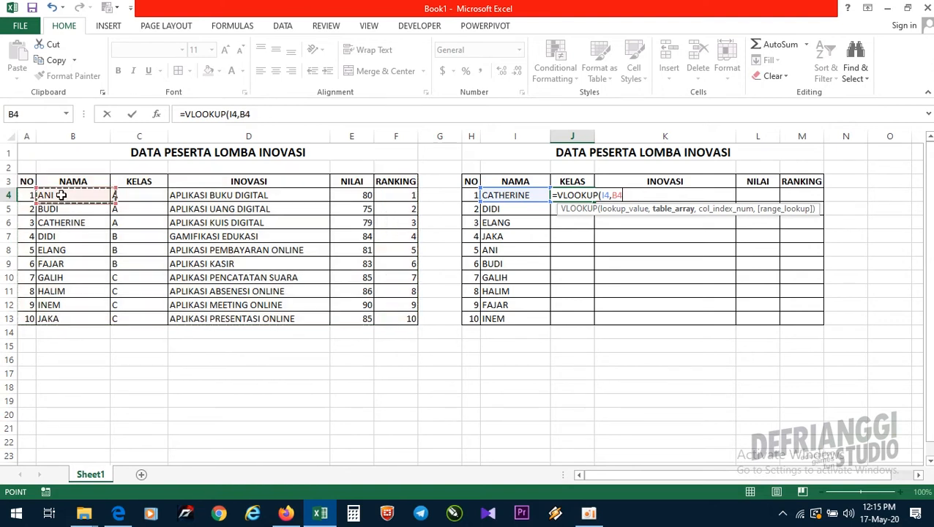
pyautogui.moveTo(62, 195); pyautogui.dragTo(401, 321)
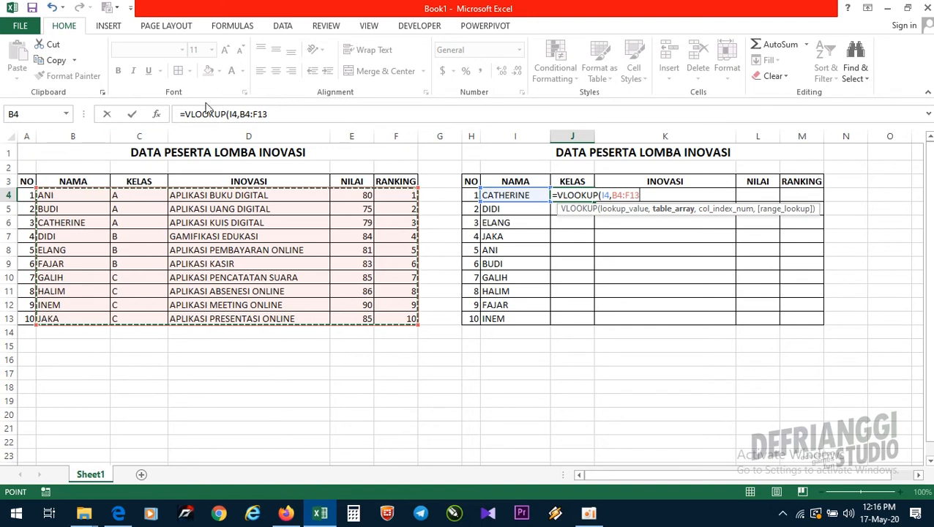
# Step: Make the table array reference in the J4 formula absolute as $B$4:$F$13 and continue to the column index argument
pyautogui.moveTo(240, 114); pyautogui.dragTo(270, 114)
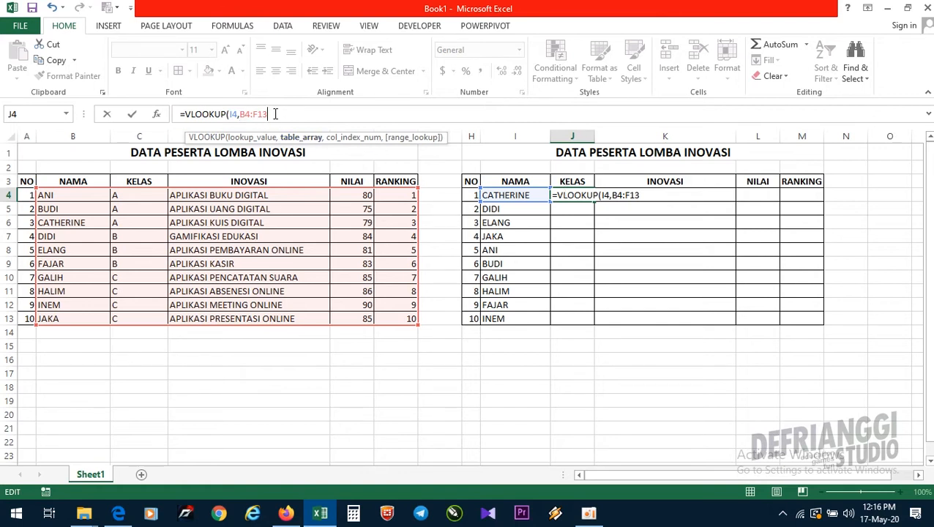
pyautogui.moveTo(240, 114); pyautogui.dragTo(271, 113)
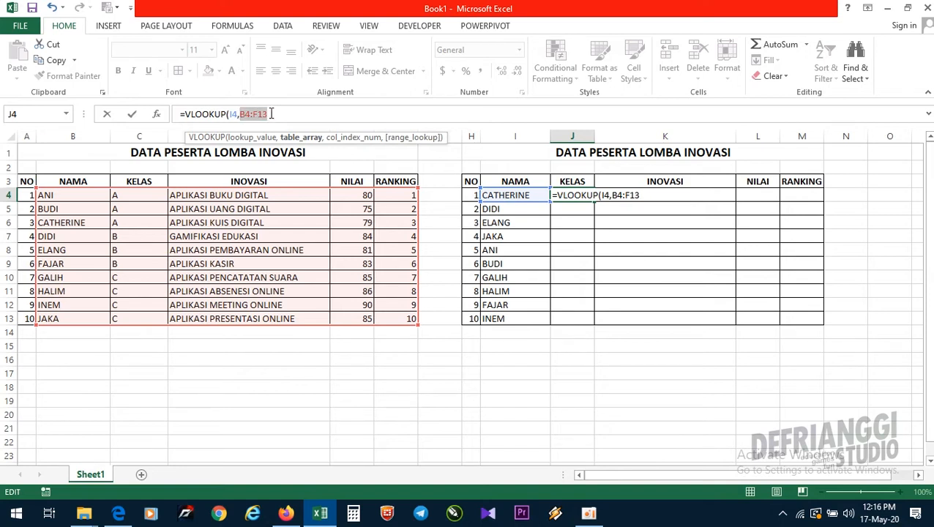
pyautogui.click(270, 113)
pyautogui.click(239, 113)
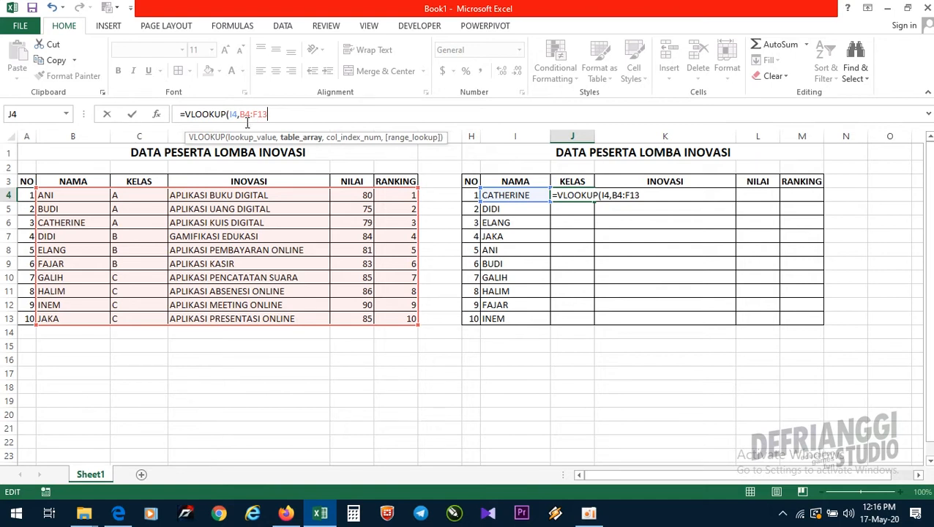
pyautogui.write('$')
pyautogui.click(252, 115)
pyautogui.write('$B')
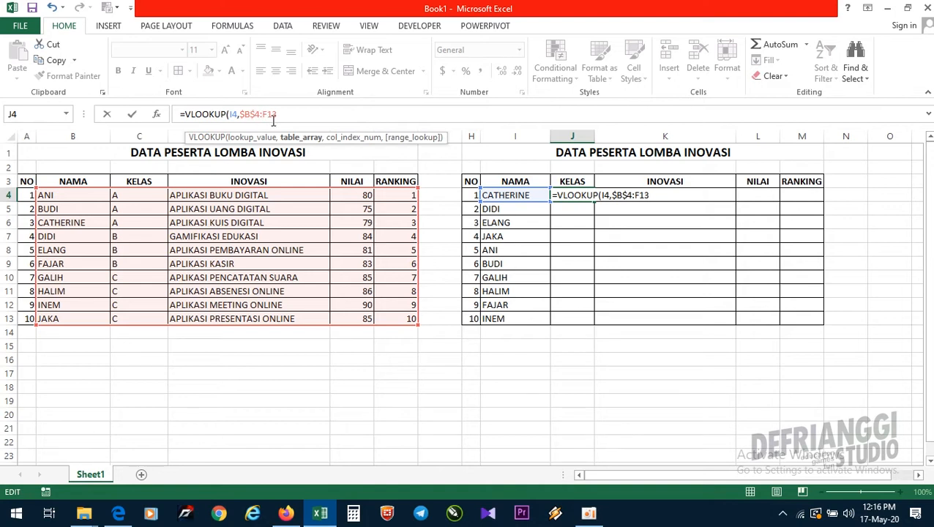
pyautogui.write('$')
pyautogui.click(271, 114)
pyautogui.write('$13,')
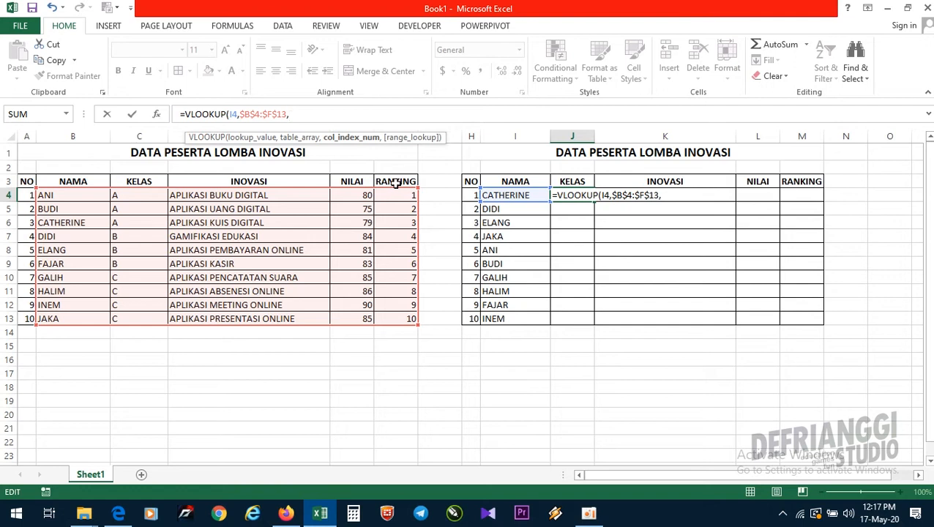
# Step: Complete the J4 VLOOKUP with column index 2 and FALSE for an exact match, and enter the formula
pyautogui.write('2,')
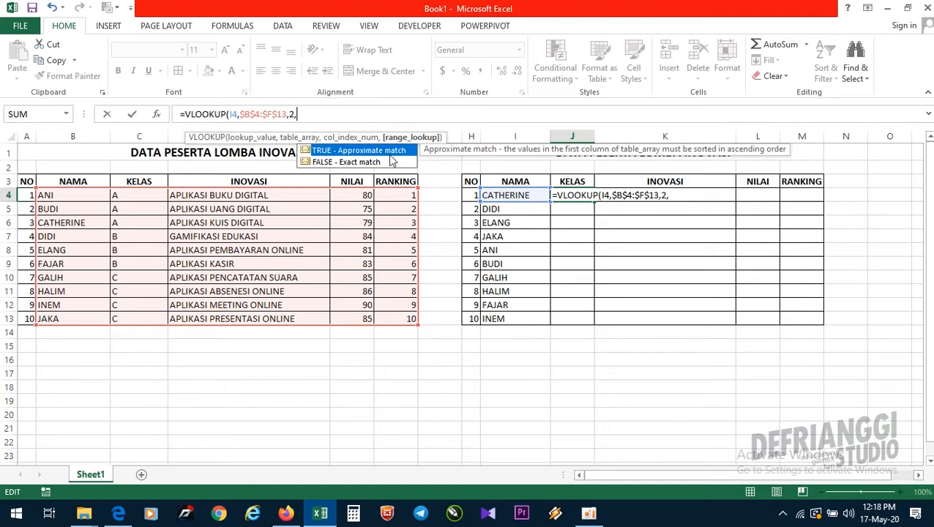
pyautogui.click(373, 162)
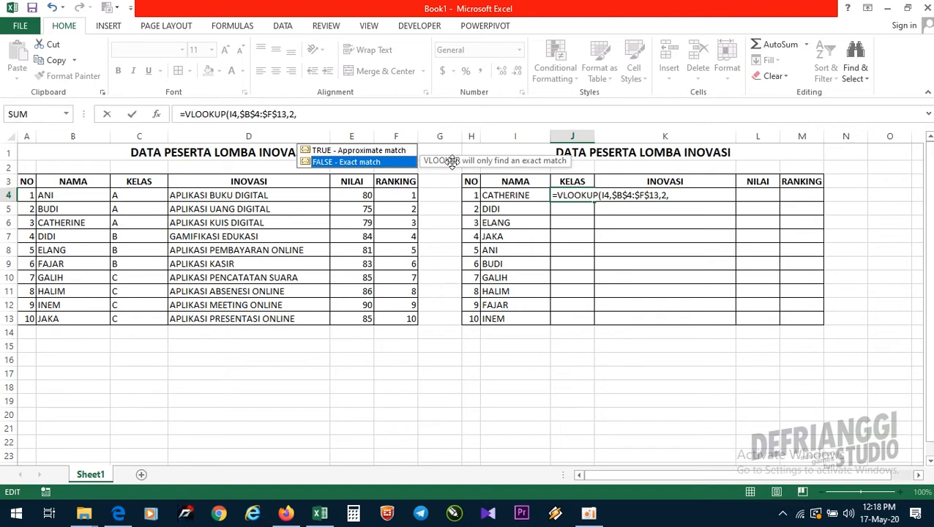
pyautogui.doubleClick(336, 162)
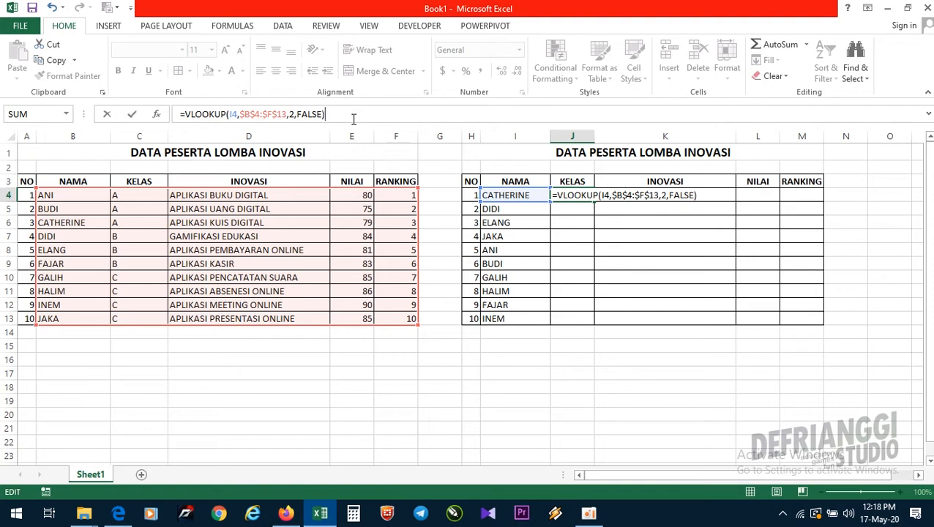
pyautogui.press('Return')
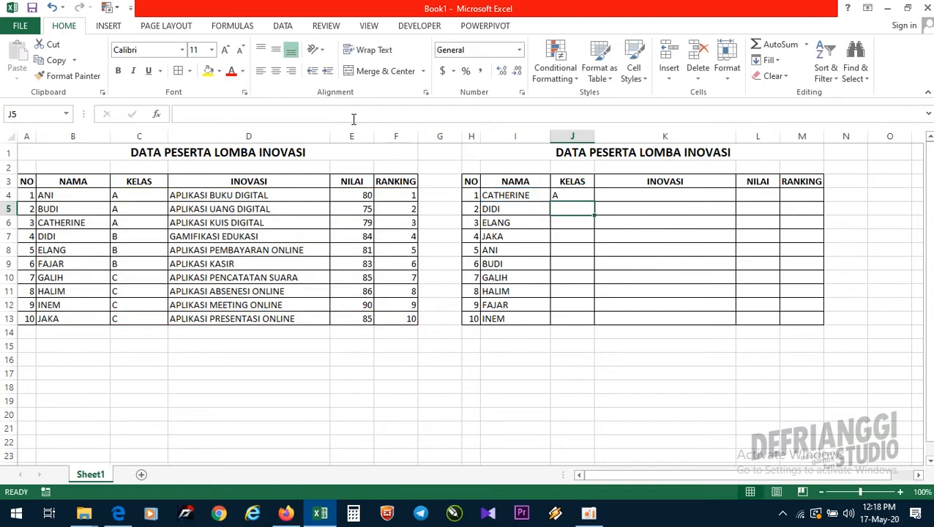
# Step: Check the J4 VLOOKUP against the matching row 6 of the source table, and review the remaining names in I5:I13
pyautogui.click(572, 194)
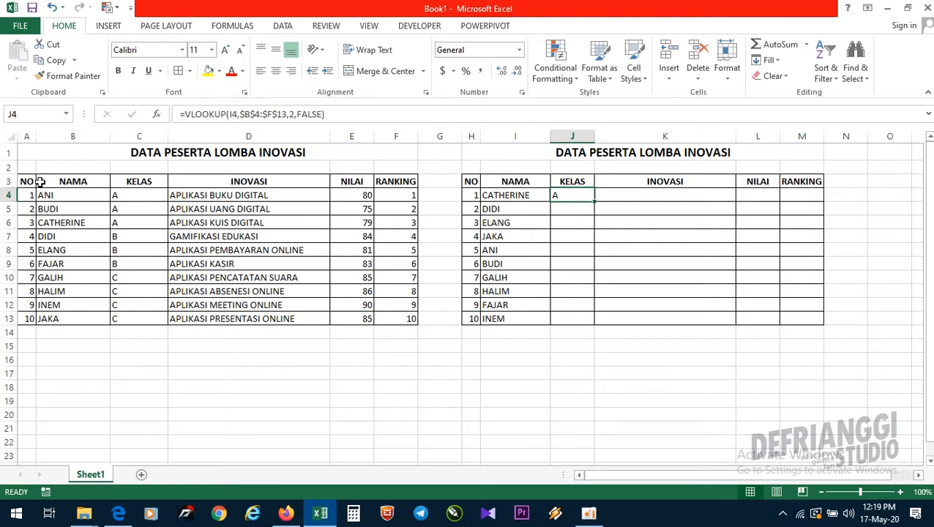
pyautogui.moveTo(42, 183); pyautogui.dragTo(402, 319)
pyautogui.click(64, 224)
pyautogui.click(26, 222)
pyautogui.click(79, 223)
pyautogui.click(126, 223)
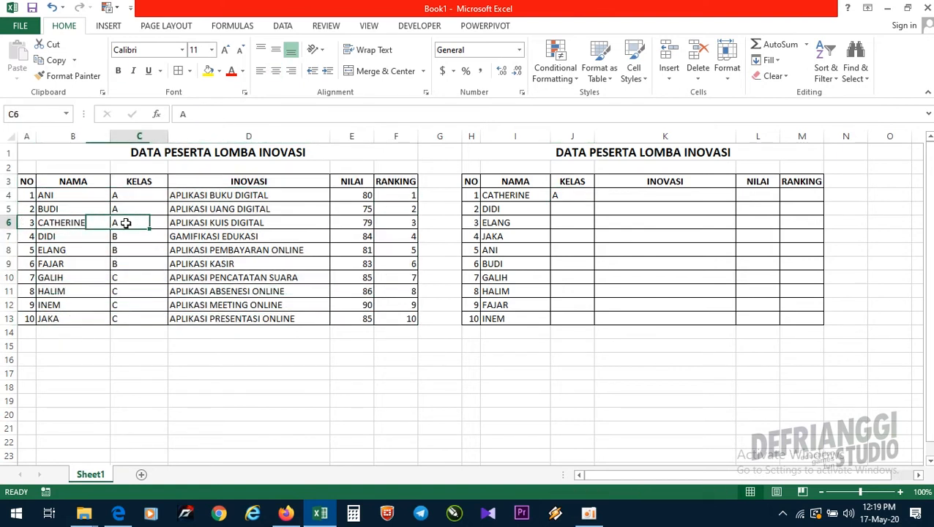
pyautogui.click(568, 195)
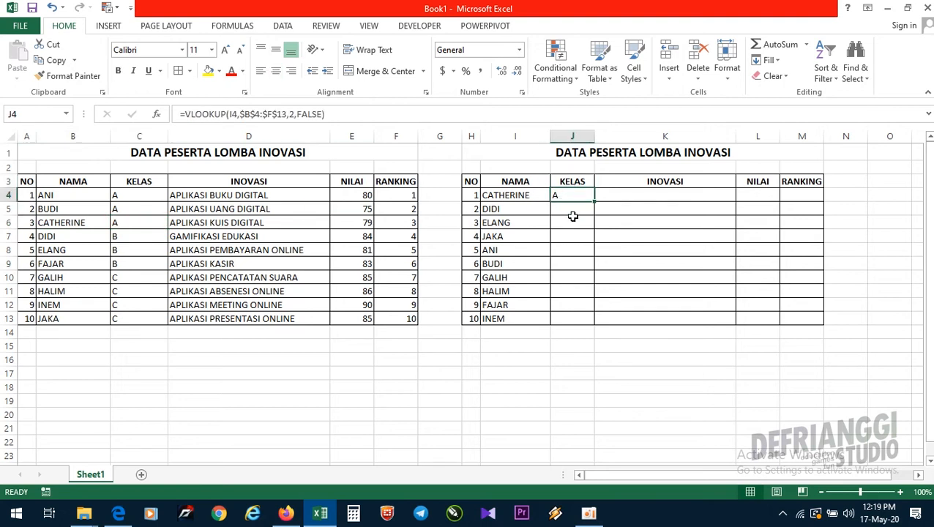
pyautogui.click(576, 208)
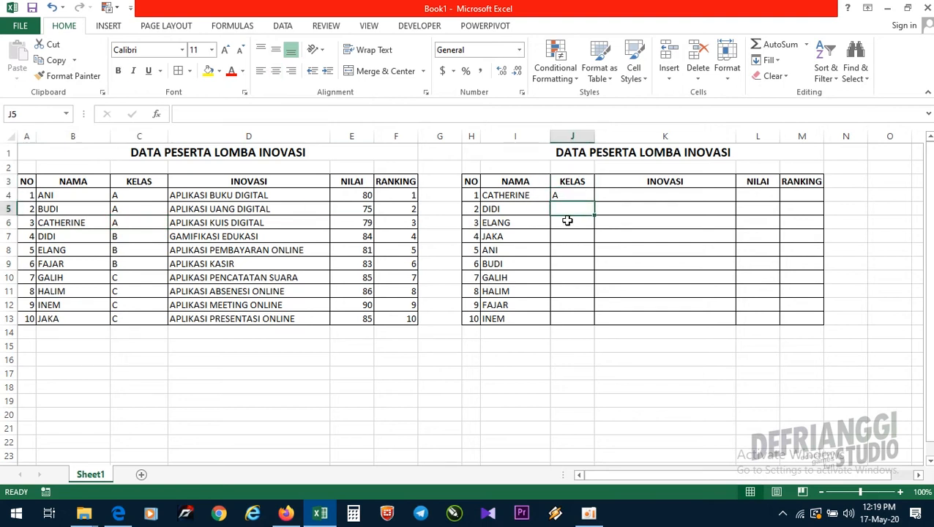
pyautogui.click(515, 210)
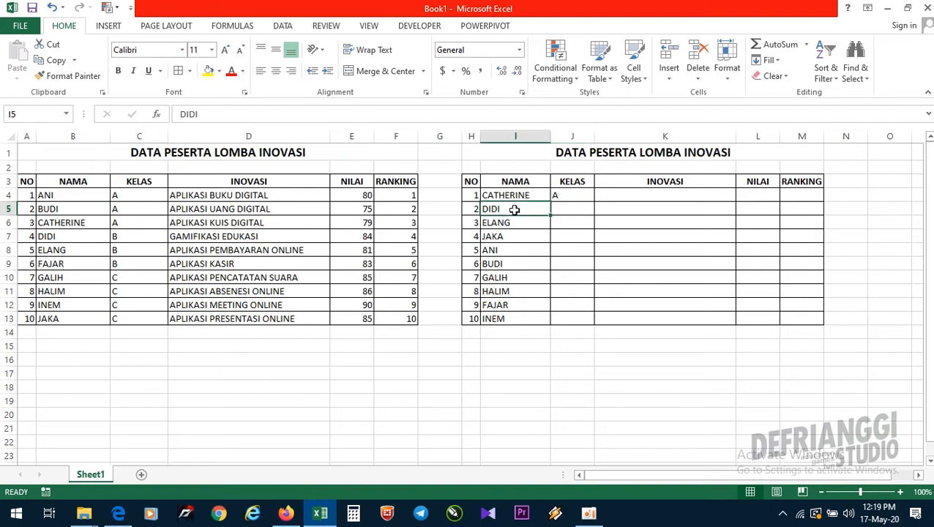
pyautogui.click(504, 319)
pyautogui.click(520, 212)
pyautogui.click(573, 210)
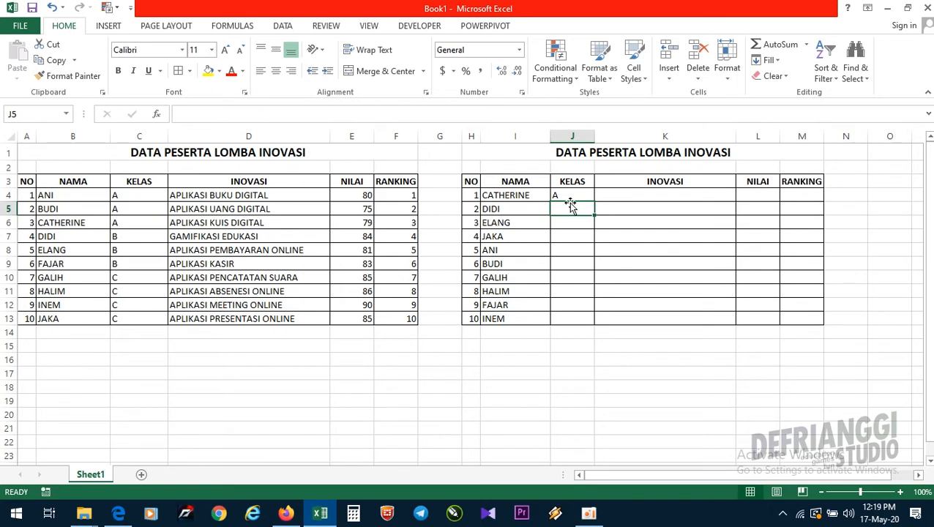
# Step: Copy the VLOOKUP formula from J4 into the remaining KELAS cells, J5:J13
pyautogui.click(571, 194)
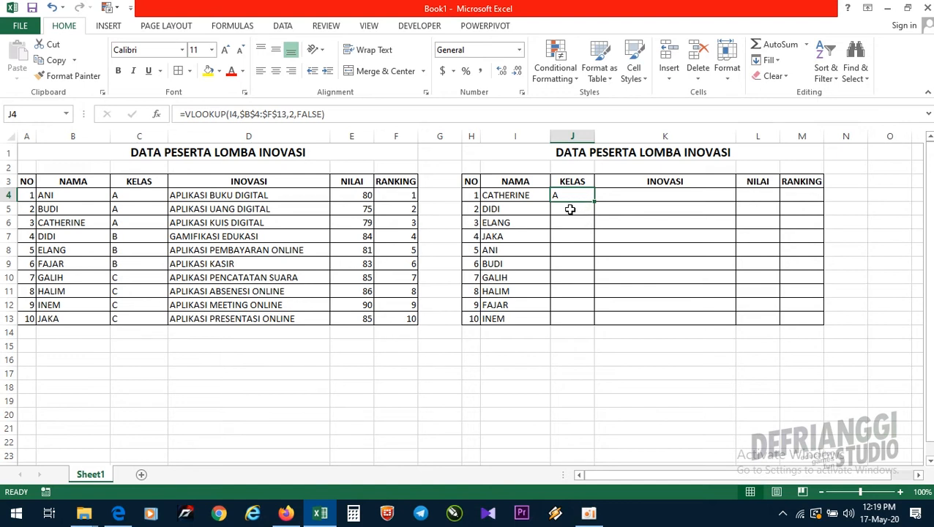
pyautogui.hotkey('ctrl', 'c')
pyautogui.click(577, 213)
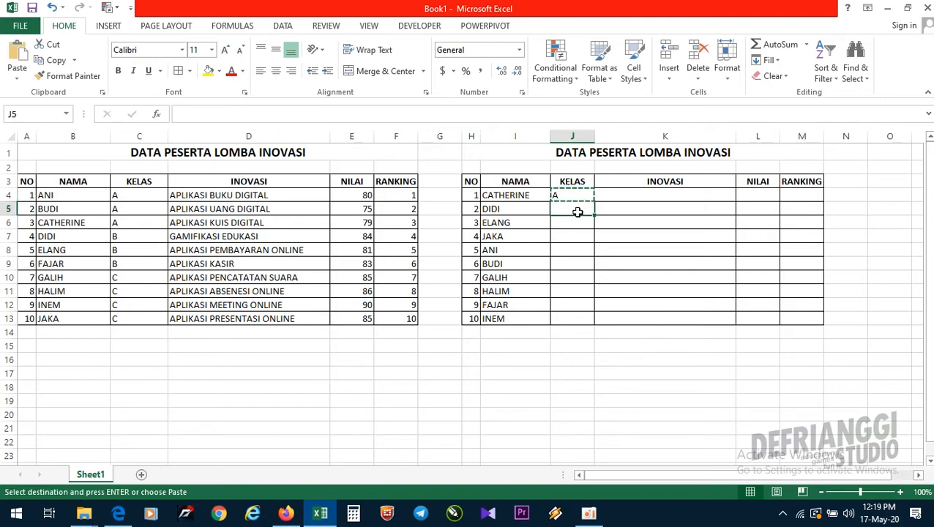
pyautogui.moveTo(577, 213); pyautogui.dragTo(577, 317)
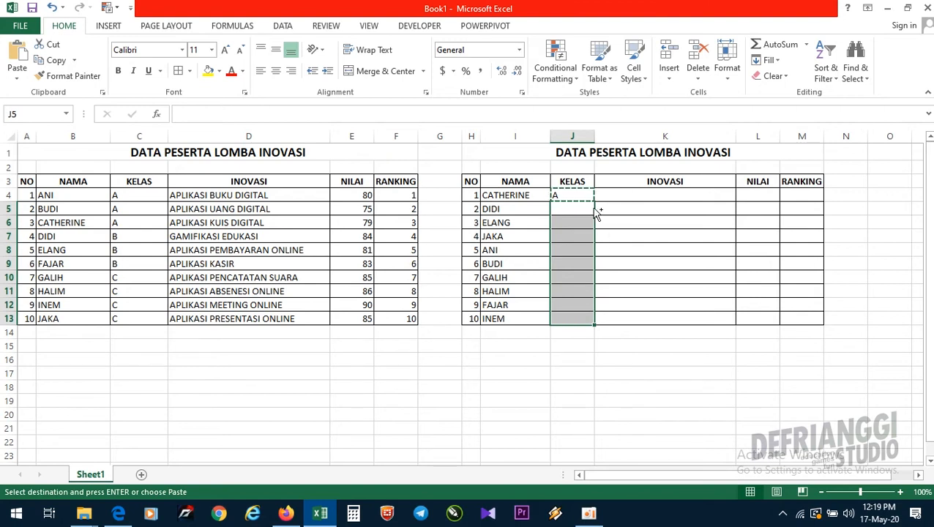
pyautogui.hotkey('ctrl', 'v')
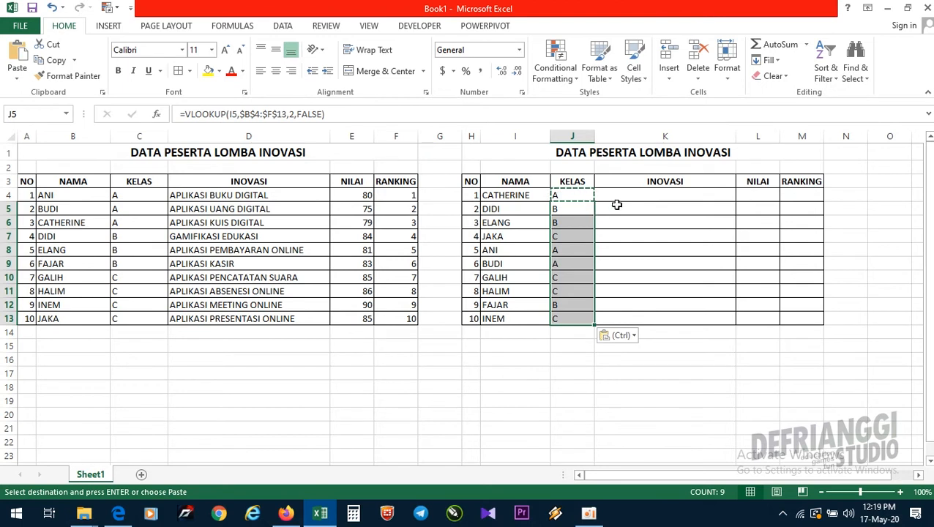
# Step: Review the copied KELAS formulas in J5:J13 alongside the names in the second table
pyautogui.click(617, 205)
pyautogui.moveTo(577, 195); pyautogui.dragTo(572, 220)
pyautogui.click(568, 222)
pyautogui.click(573, 211)
pyautogui.moveTo(499, 213); pyautogui.dragTo(585, 323)
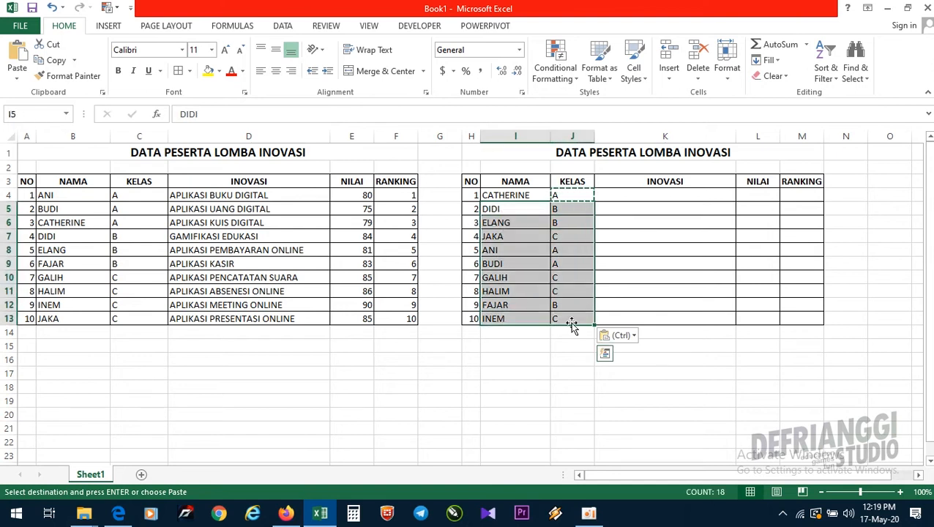
pyautogui.click(532, 320)
pyautogui.click(569, 211)
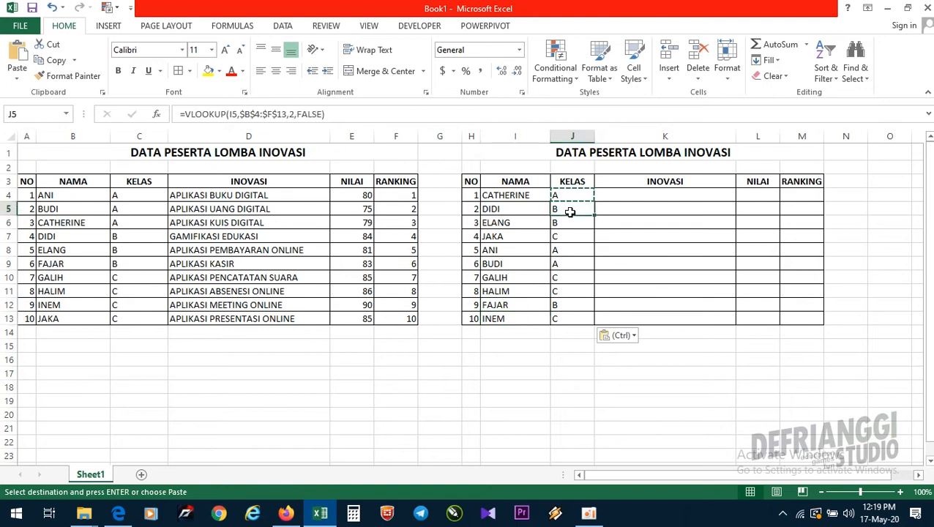
pyautogui.click(572, 193)
pyautogui.click(613, 194)
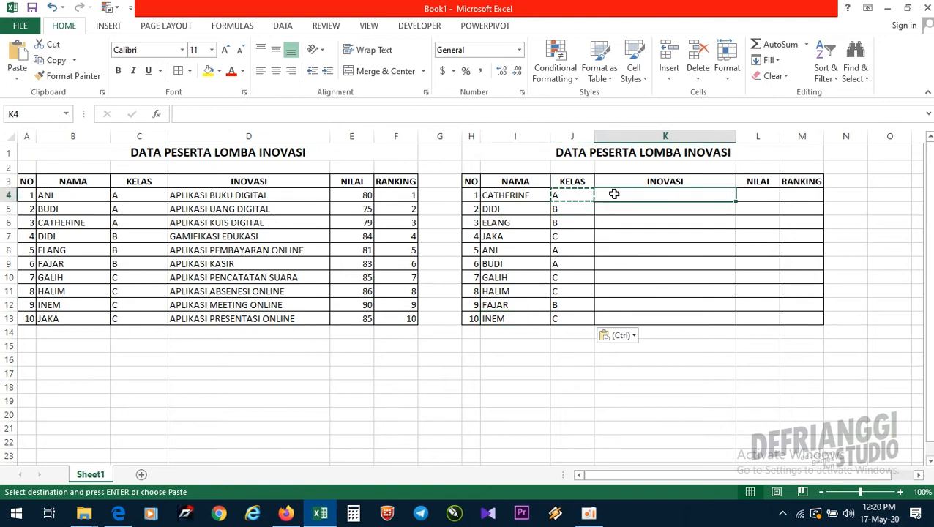
pyautogui.click(570, 207)
pyautogui.click(575, 192)
pyautogui.click(619, 196)
# Step: Copy the VLOOKUP formula from J4 into the first INOVASI cell, K4
pyautogui.click(570, 196)
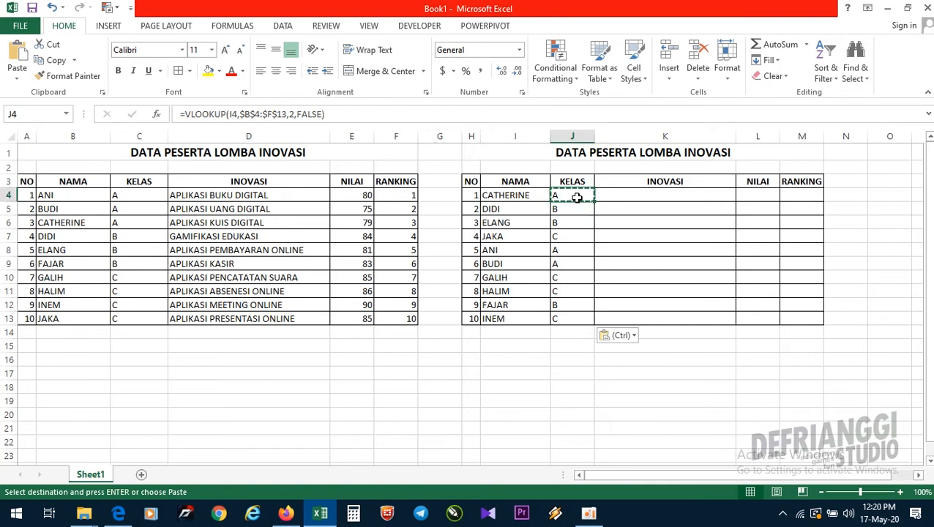
pyautogui.hotkey('ctrl', 'c')
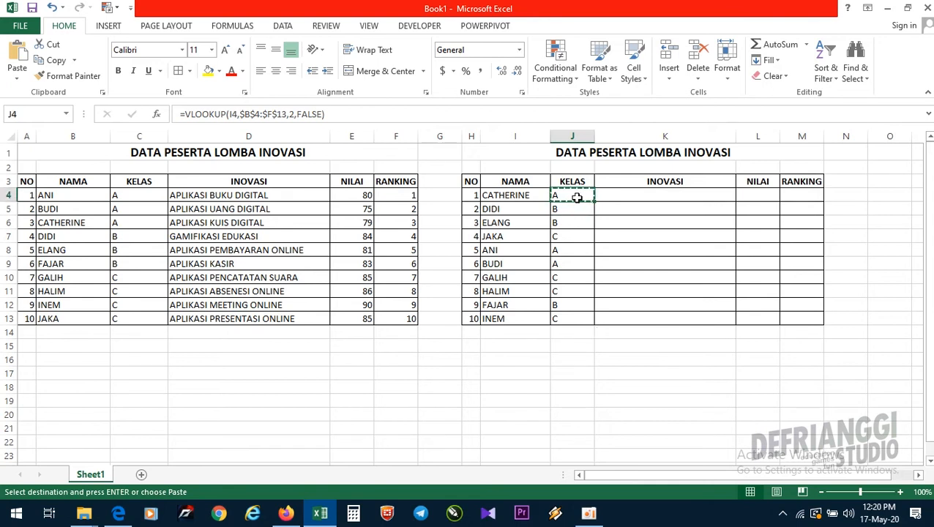
pyautogui.click(626, 192)
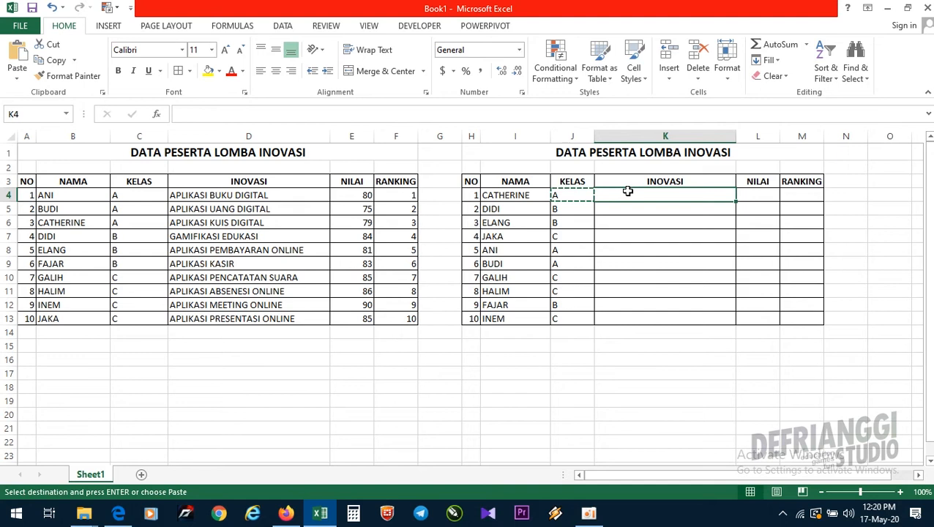
pyautogui.hotkey('ctrl', 'v')
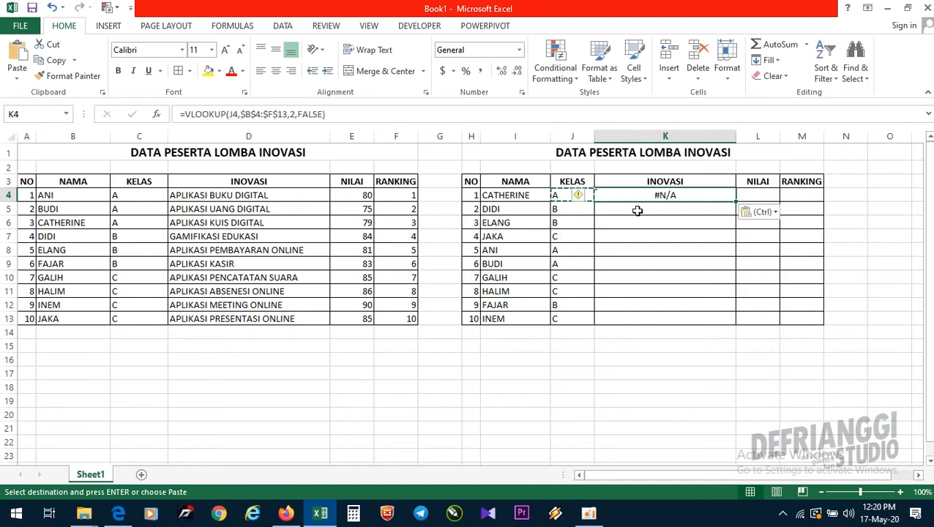
pyautogui.click(650, 208)
pyautogui.click(651, 195)
# Step: Compare the lookup value reference in the K4 formula with the one in the J4 formula
pyautogui.click(238, 114)
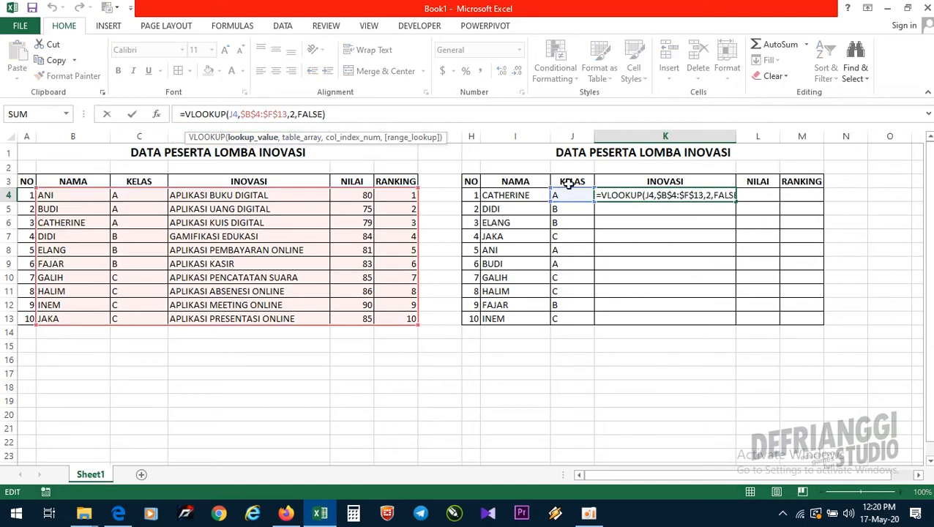
pyautogui.click(336, 113)
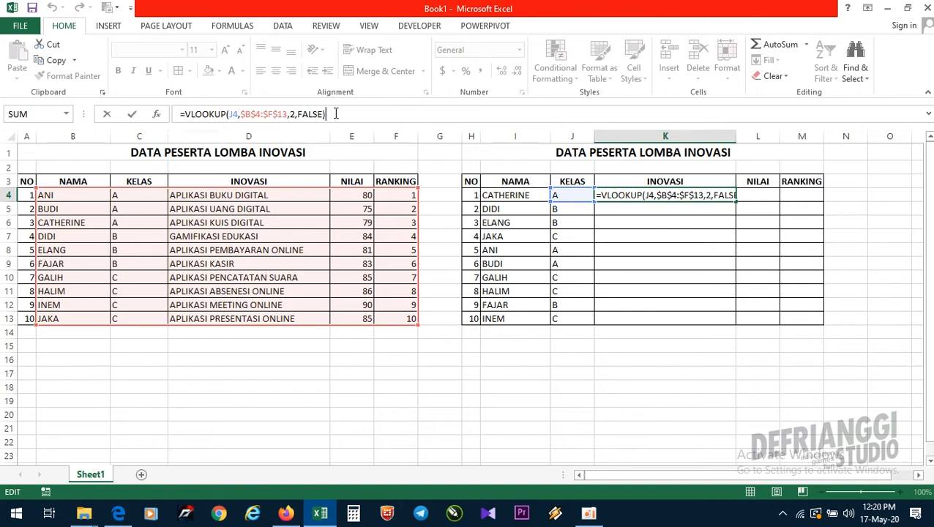
pyautogui.press('Return')
pyautogui.click(559, 195)
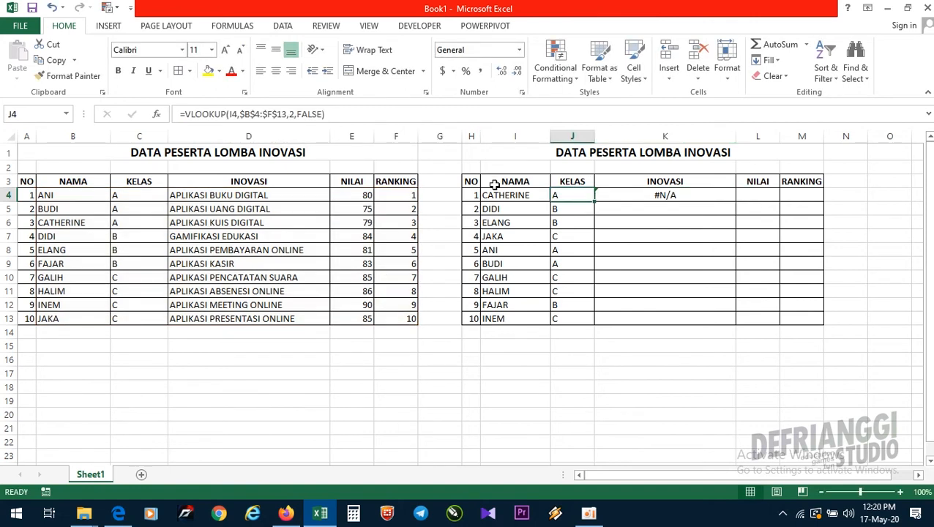
pyautogui.click(238, 115)
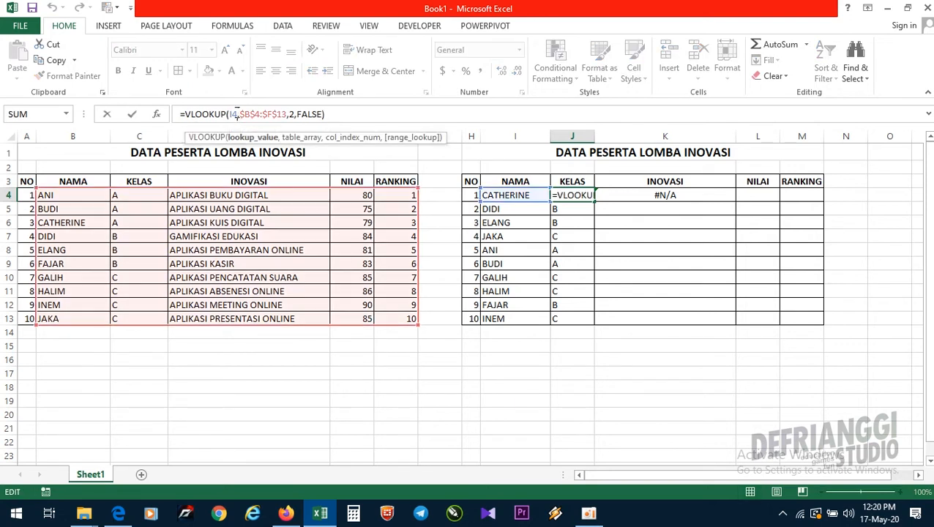
pyautogui.click(509, 193)
pyautogui.press('Tab')
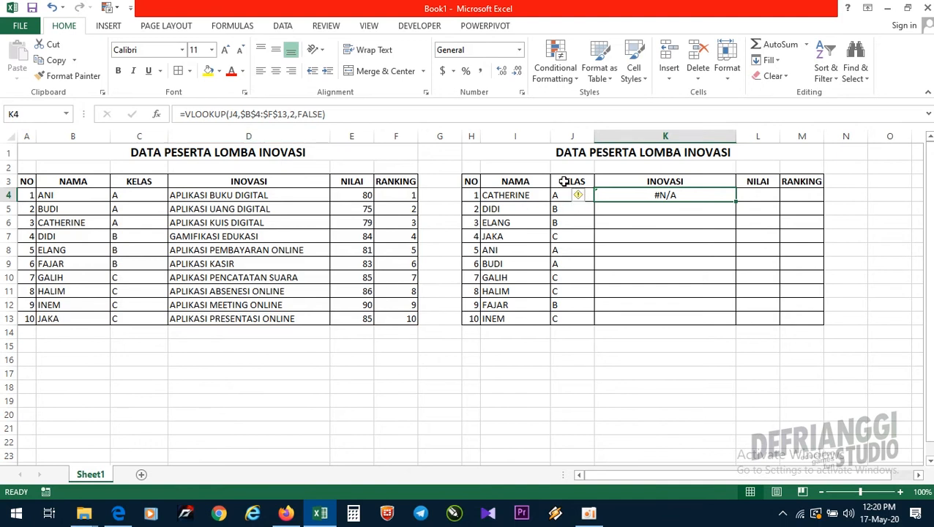
# Step: Change the K4 VLOOKUP to use I4 as the lookup value and 3 as the column index, and enter the formula
pyautogui.click(229, 115)
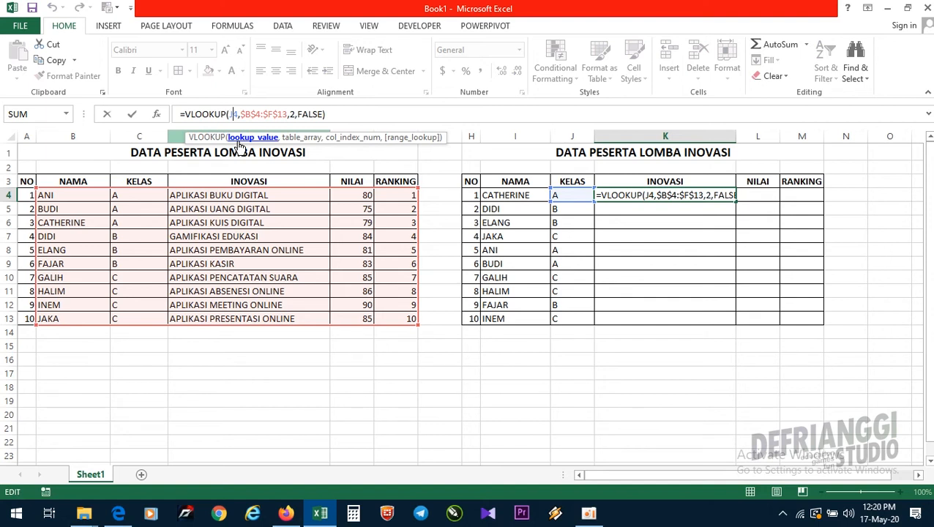
pyautogui.press('Delete')
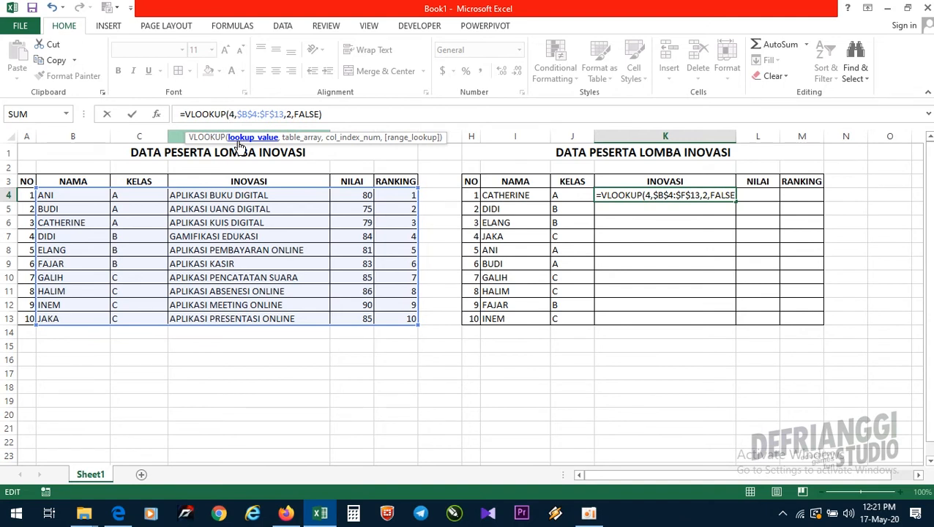
pyautogui.write('I')
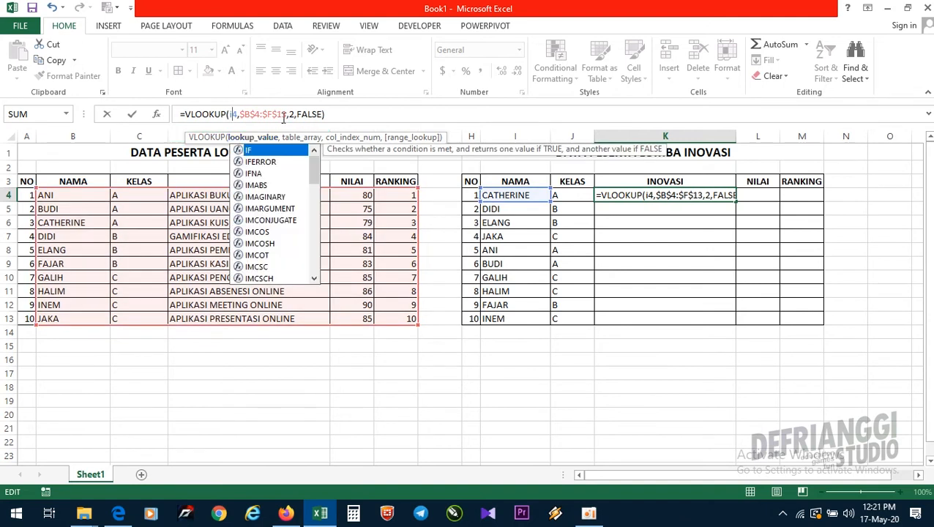
pyautogui.click(294, 114)
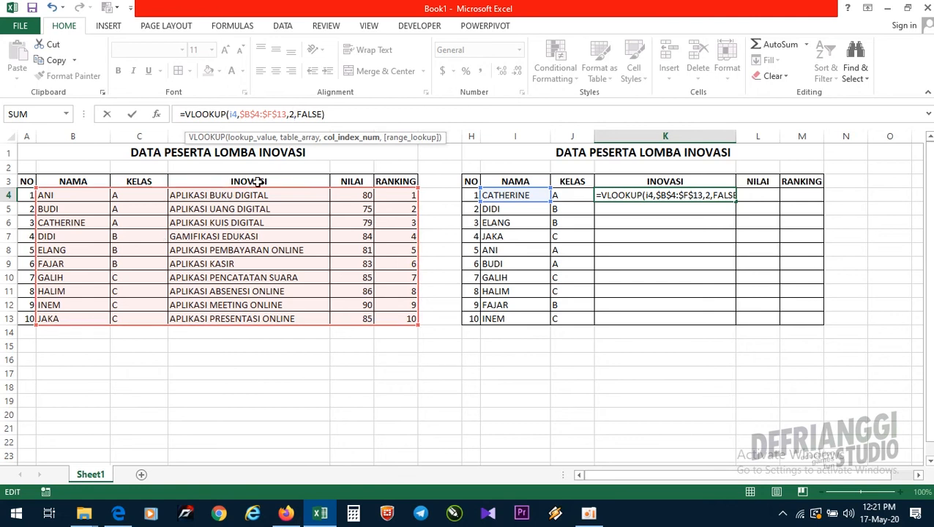
pyautogui.press('BackSpace')
pyautogui.write('3')
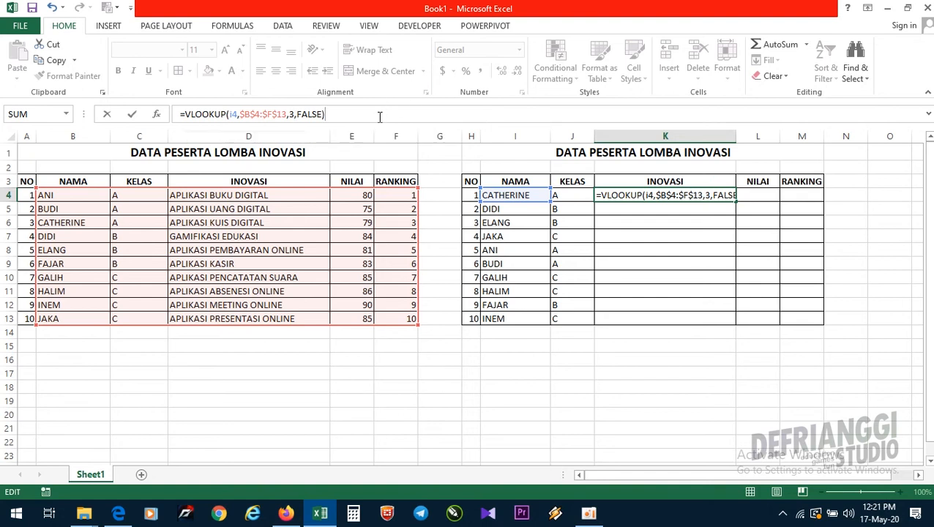
pyautogui.press('Return')
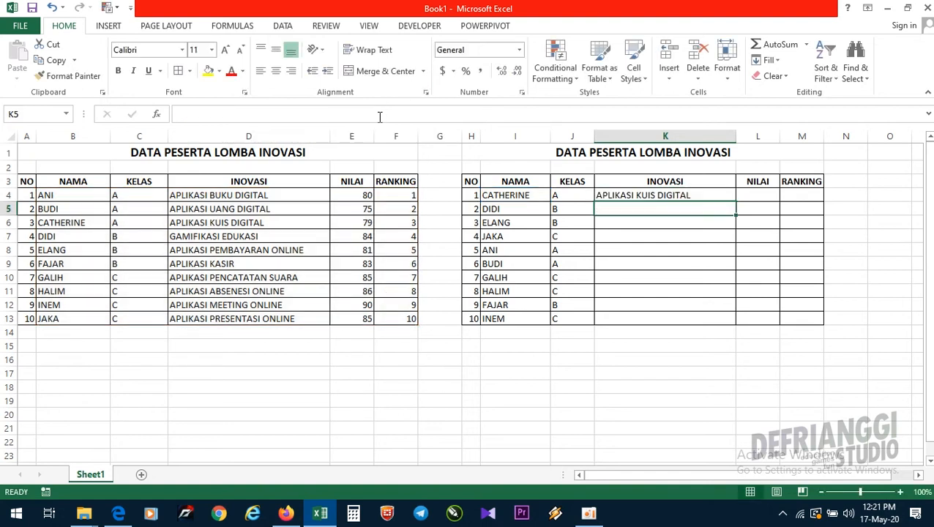
# Step: Check K4 against row 6 of the source table and copy its formula into the remaining INOVASI cells, K5:K13
pyautogui.click(682, 198)
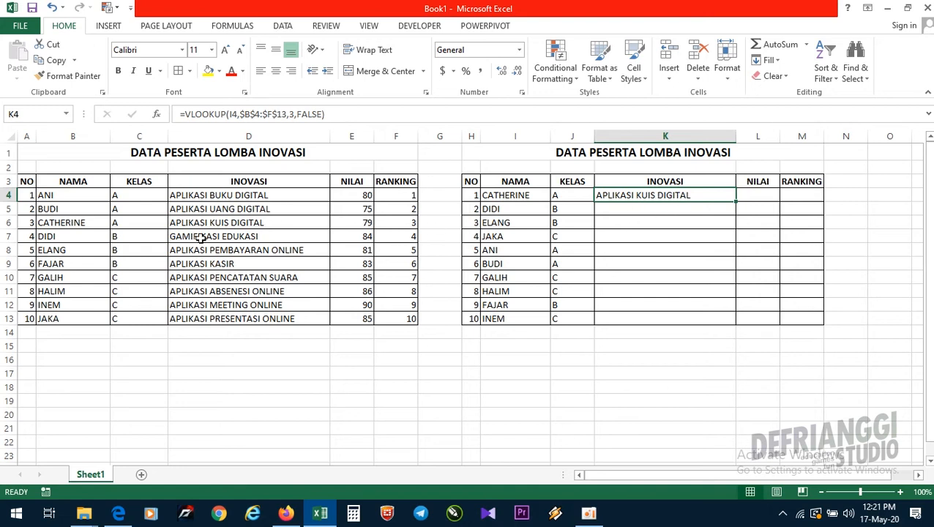
pyautogui.moveTo(27, 221); pyautogui.dragTo(252, 223)
pyautogui.click(723, 198)
pyautogui.hotkey('ctrl', 'c')
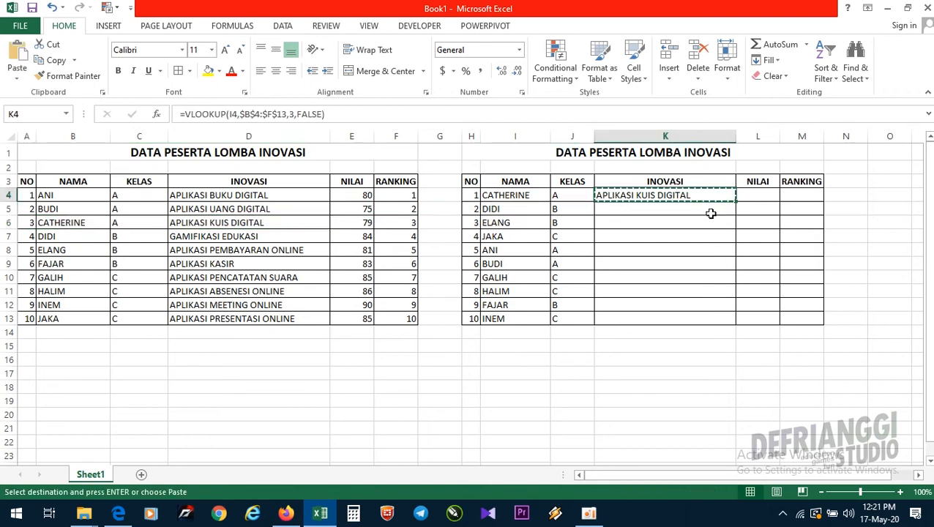
pyautogui.click(701, 214)
pyautogui.moveTo(701, 225); pyautogui.dragTo(700, 315)
pyautogui.hotkey('ctrl', 'v')
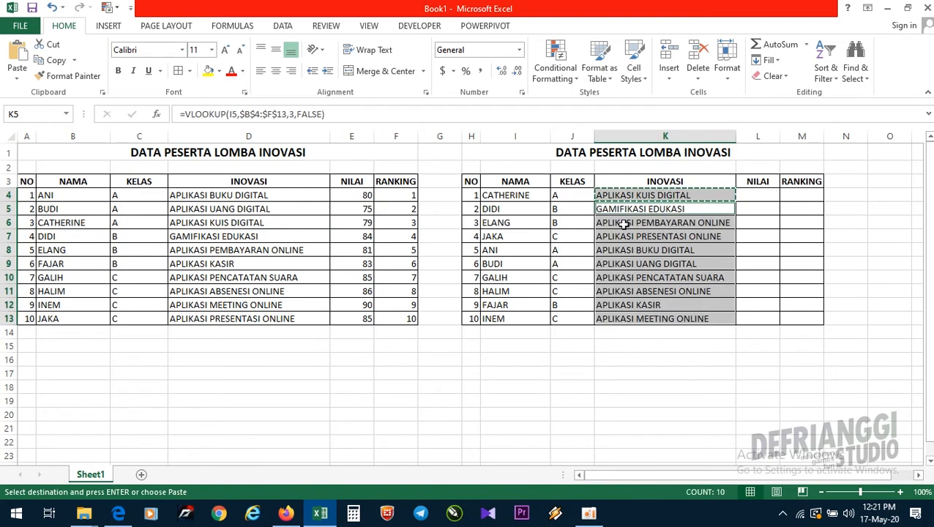
# Step: Review the filled KELAS and INOVASI cells of the second table against the source table
pyautogui.click(580, 224)
pyautogui.click(568, 211)
pyautogui.click(632, 209)
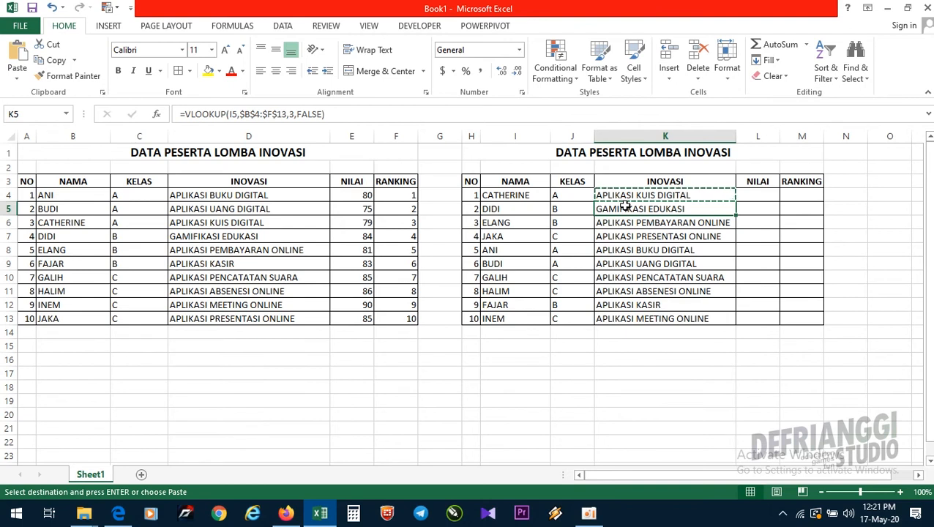
pyautogui.moveTo(630, 209); pyautogui.dragTo(616, 320)
pyautogui.hotkey('ctrl', 'v')
pyautogui.click(693, 260)
pyautogui.click(701, 210)
pyautogui.moveTo(27, 183); pyautogui.dragTo(395, 319)
# Step: Copy the first INOVASI formula from K4 into L4, the first NILAI cell of the second table
pyautogui.click(700, 195)
pyautogui.click(757, 195)
pyautogui.hotkey('ctrl', 'v')
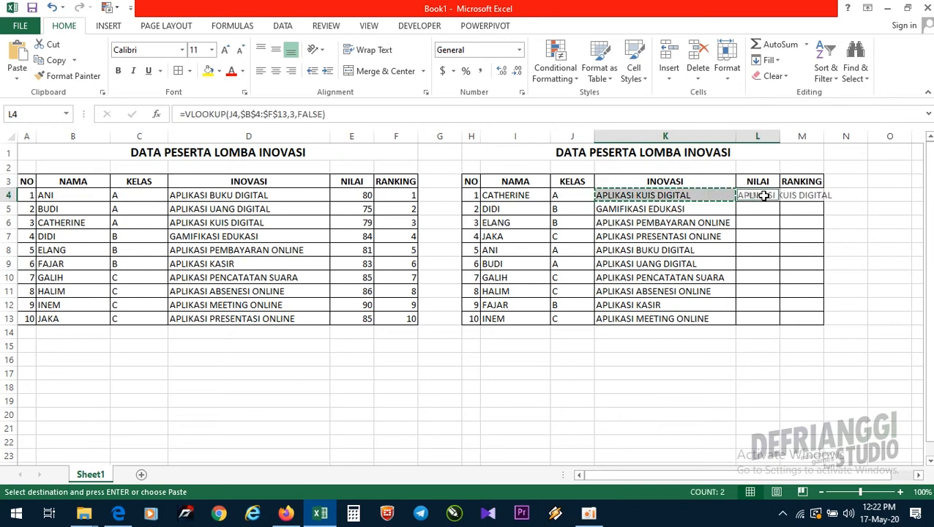
# Step: Change the L4 VLOOKUP to use I4 as the lookup value and 4 as the column index, and enter the formula
pyautogui.click(232, 115)
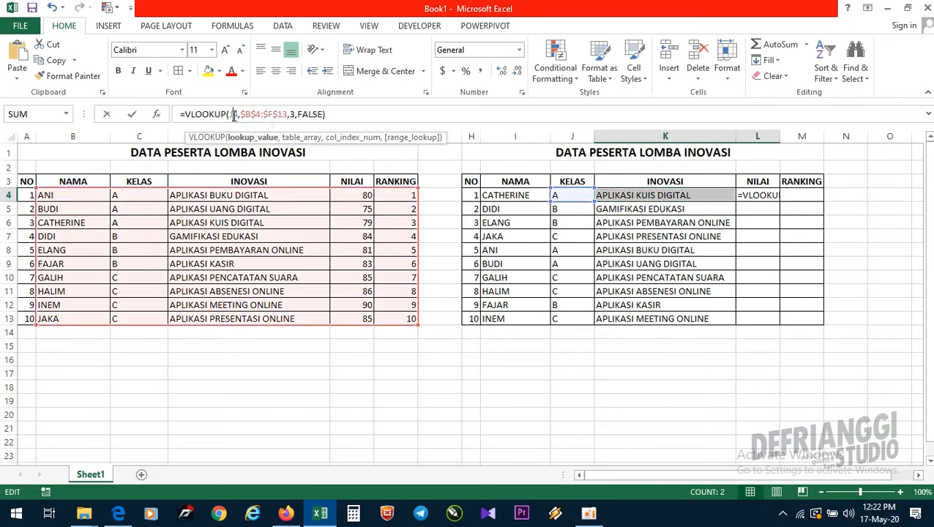
pyautogui.press('BackSpace')
pyautogui.write('i4')
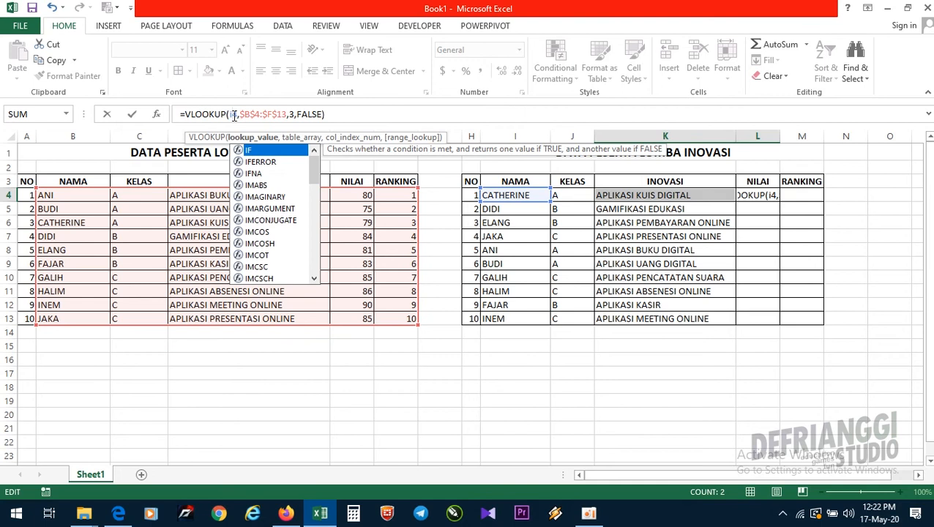
pyautogui.click(295, 115)
pyautogui.press('BackSpace')
pyautogui.write('4')
pyautogui.click(328, 115)
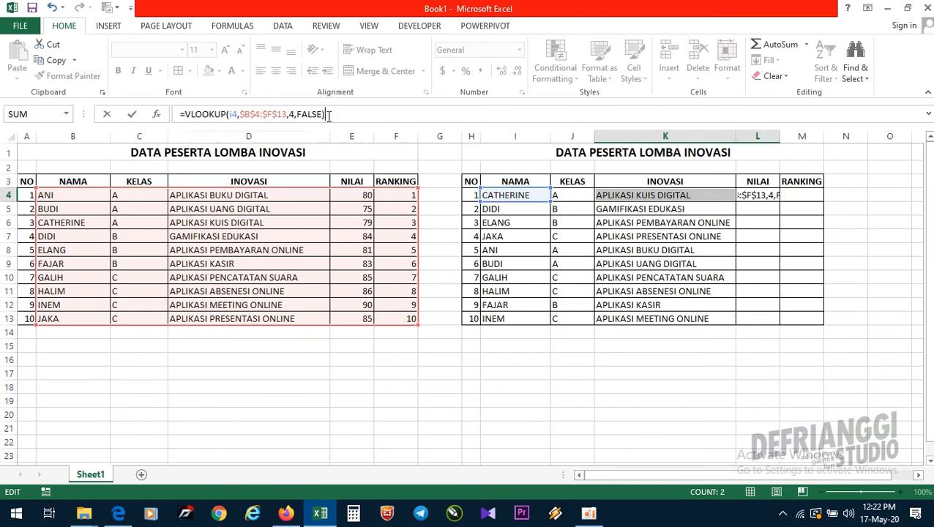
pyautogui.press('Return')
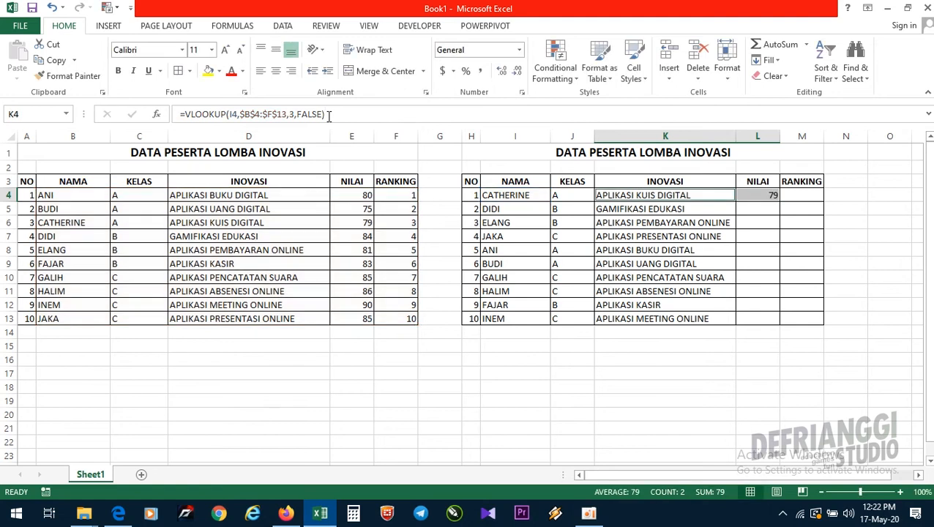
# Step: Check L4 against row 6 of the source table and copy its formula into the remaining NILAI cells, L5:L13
pyautogui.click(768, 197)
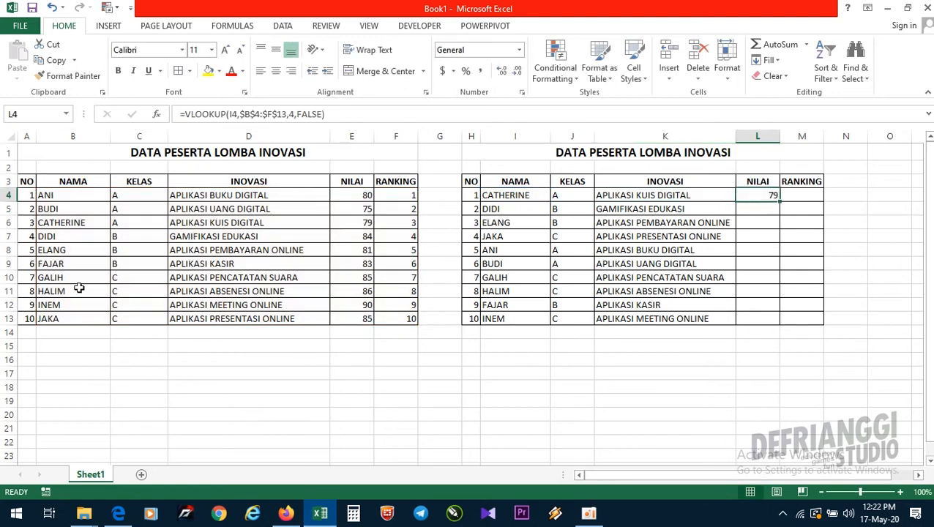
pyautogui.click(72, 223)
pyautogui.click(365, 224)
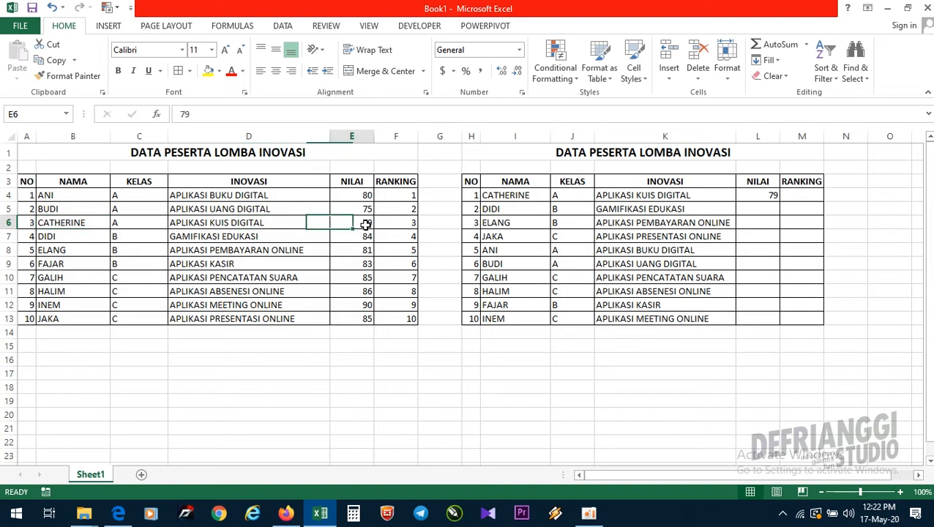
pyautogui.click(774, 196)
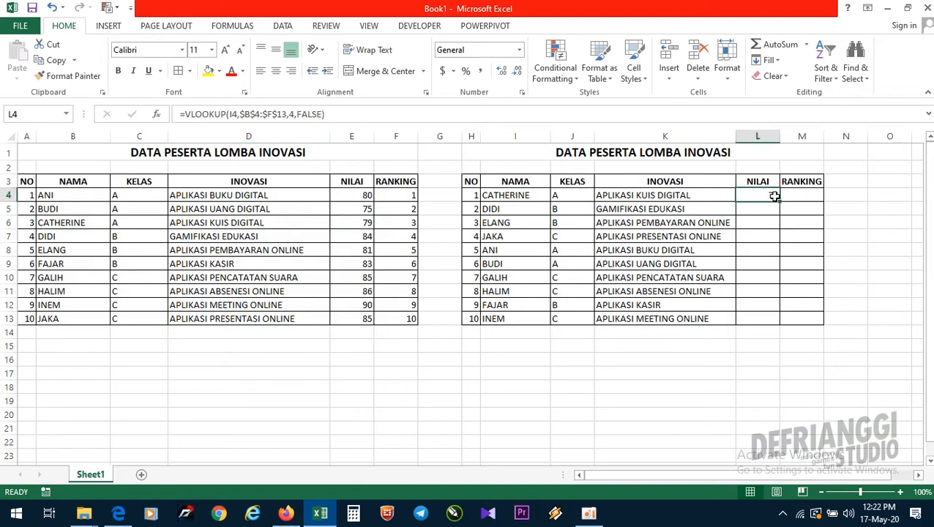
pyautogui.hotkey('ctrl', 'c')
pyautogui.moveTo(757, 210); pyautogui.dragTo(764, 315)
pyautogui.hotkey('ctrl', 'v')
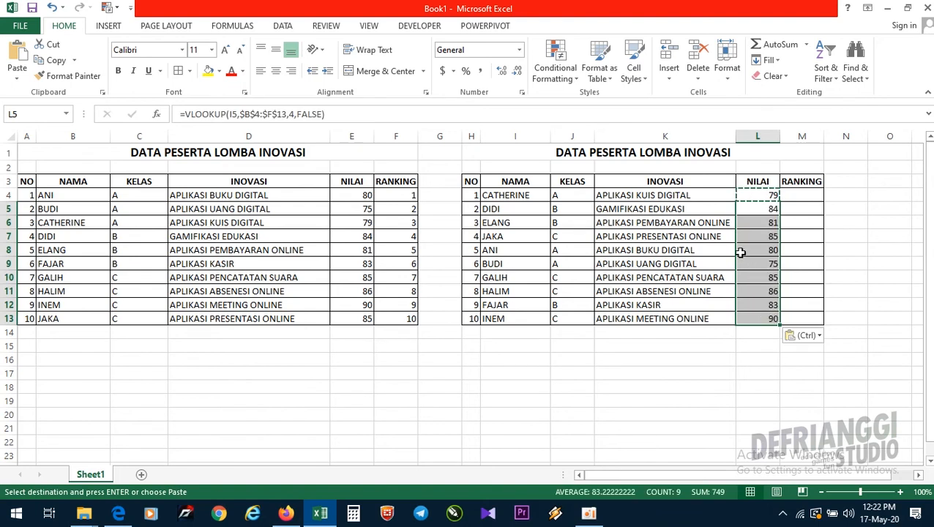
pyautogui.click(761, 197)
pyautogui.click(812, 195)
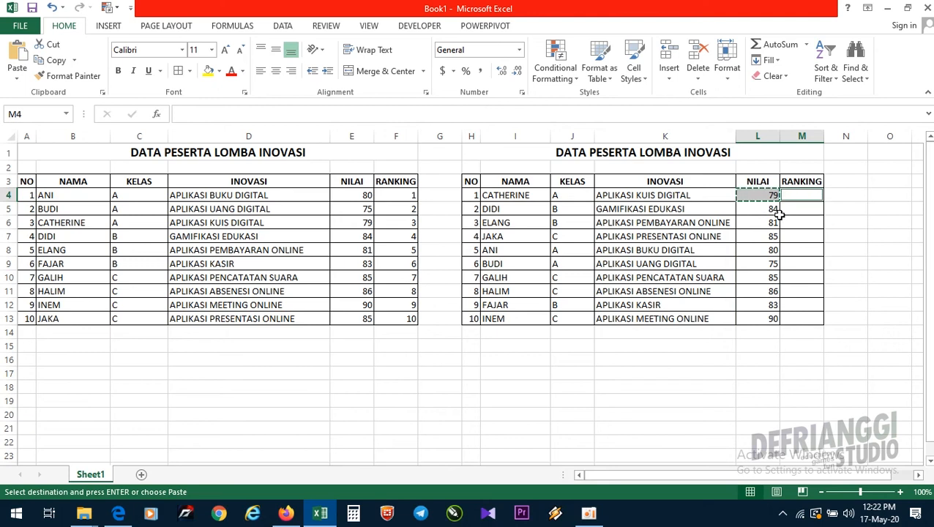
pyautogui.keyDown('ctrl'); pyautogui.click(739, 232); pyautogui.keyUp('ctrl')
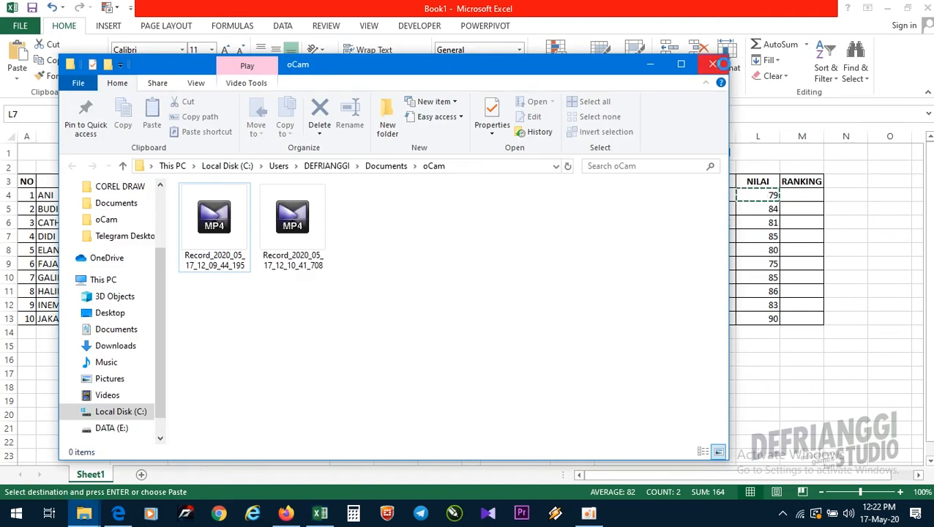
pyautogui.click(713, 64)
pyautogui.click(772, 206)
# Step: Copy the NILAI formula from L4 into M4, the first RANKING cell of the second table
pyautogui.click(769, 196)
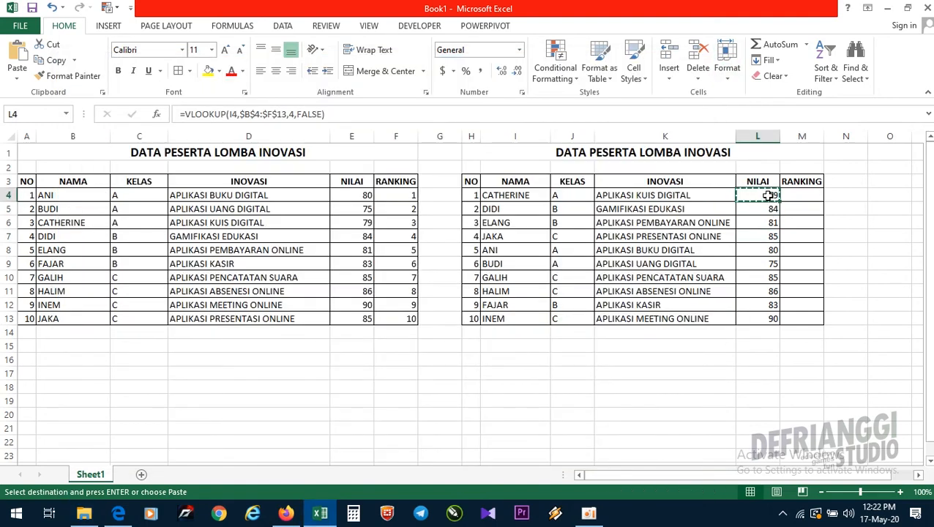
pyautogui.click(795, 194)
pyautogui.hotkey('ctrl', 'v')
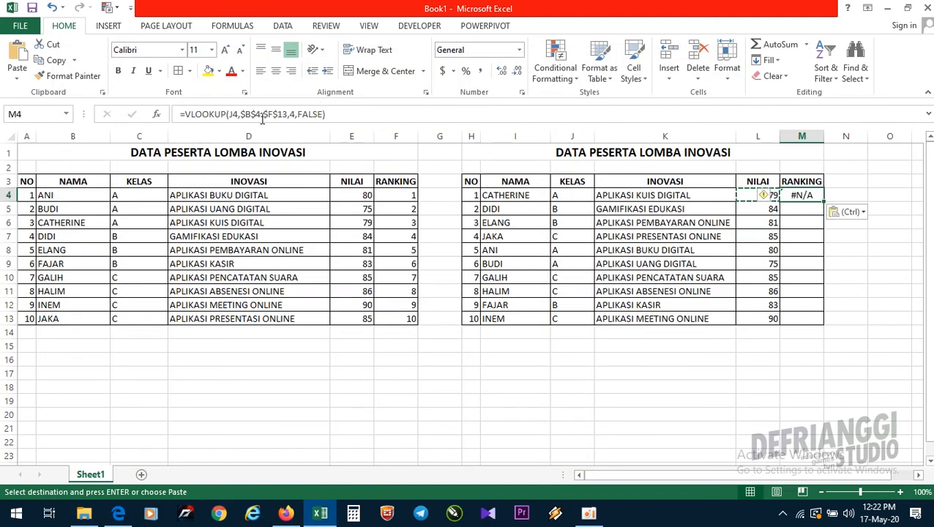
# Step: Change the M4 VLOOKUP to use I4 as the lookup value and 5 as the column index, and enter the formula
pyautogui.click(232, 114)
pyautogui.press('Delete')
pyautogui.write('I')
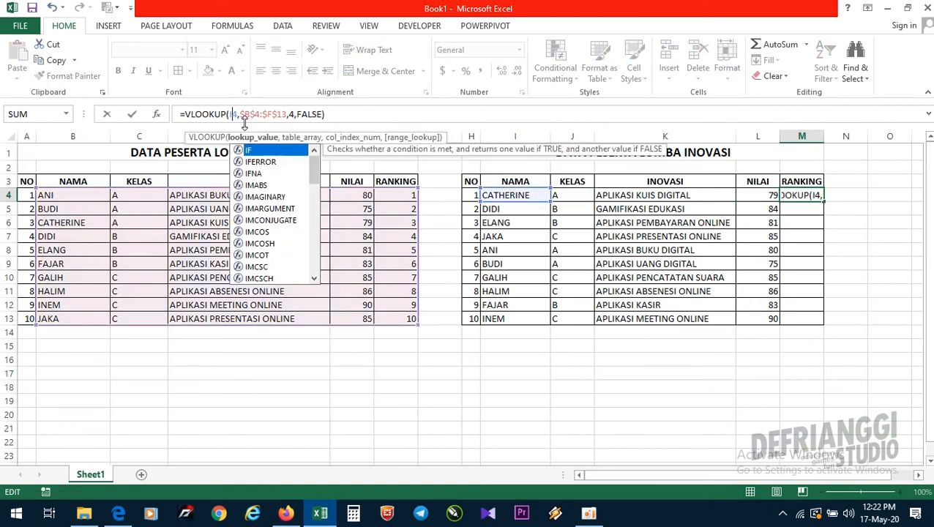
pyautogui.click(297, 114)
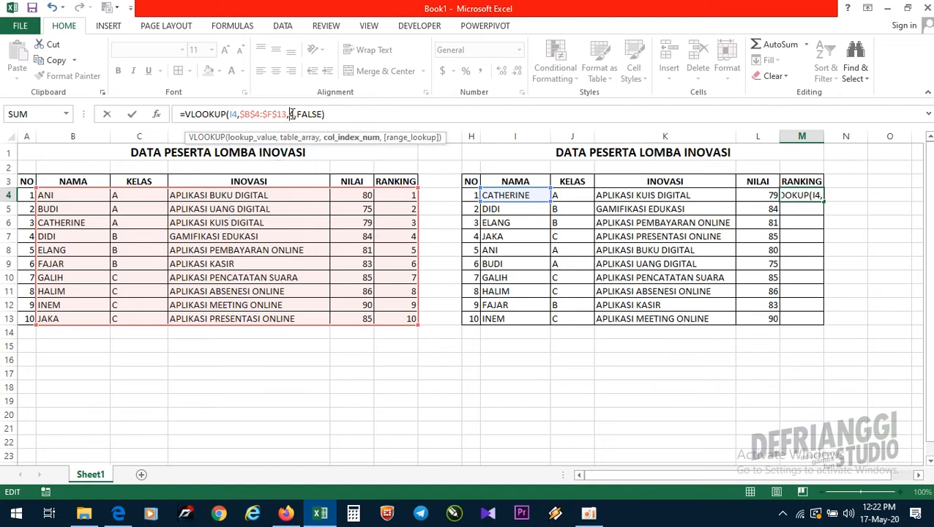
pyautogui.press('BackSpace')
pyautogui.write('5')
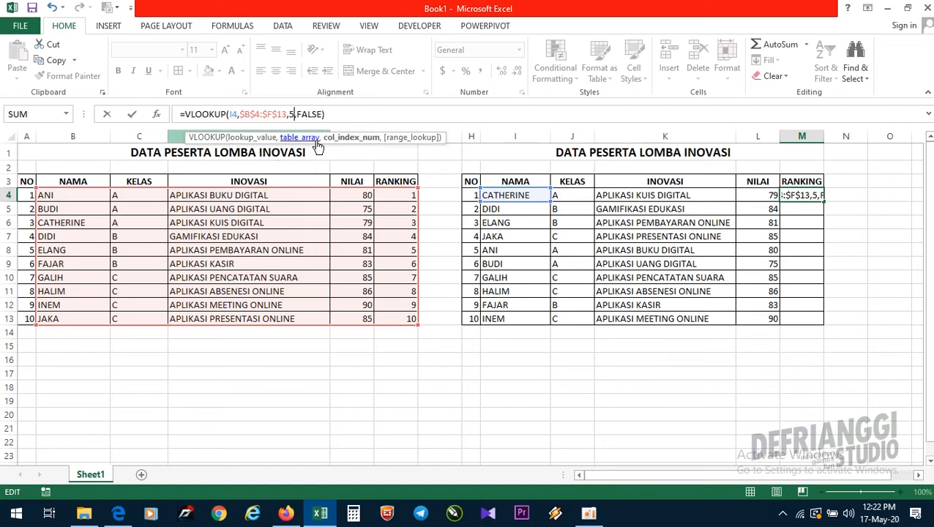
pyautogui.click(327, 114)
pyautogui.press('Tab')
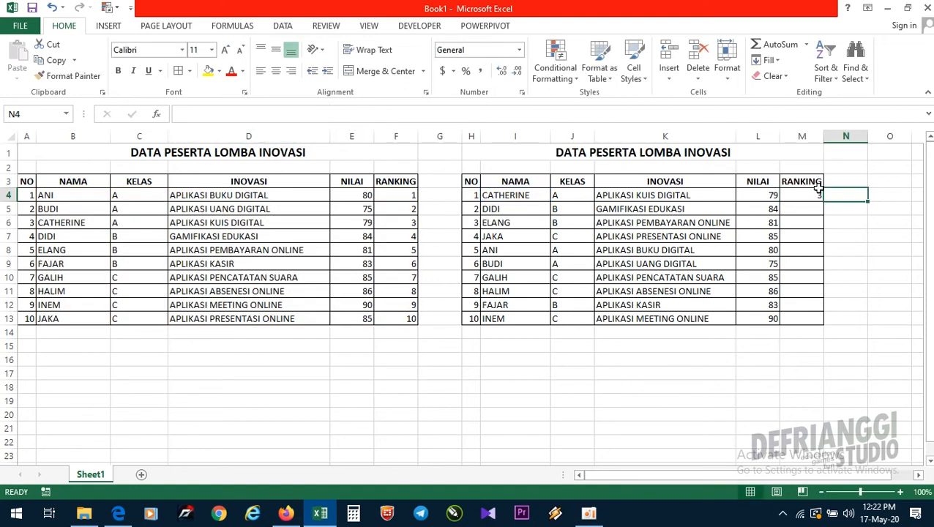
# Step: Examine the M4 formula together with the source table A3:F13
pyautogui.click(805, 194)
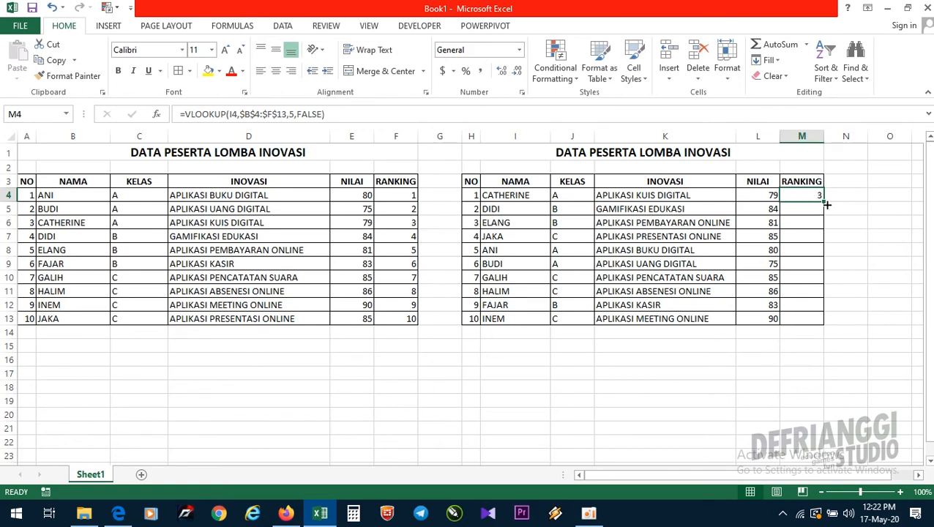
pyautogui.moveTo(26, 181); pyautogui.dragTo(381, 315)
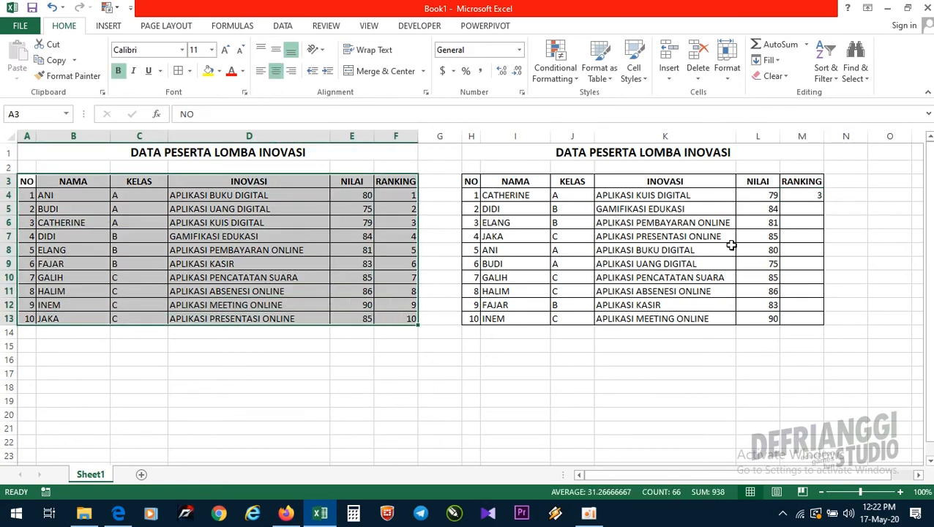
pyautogui.click(784, 195)
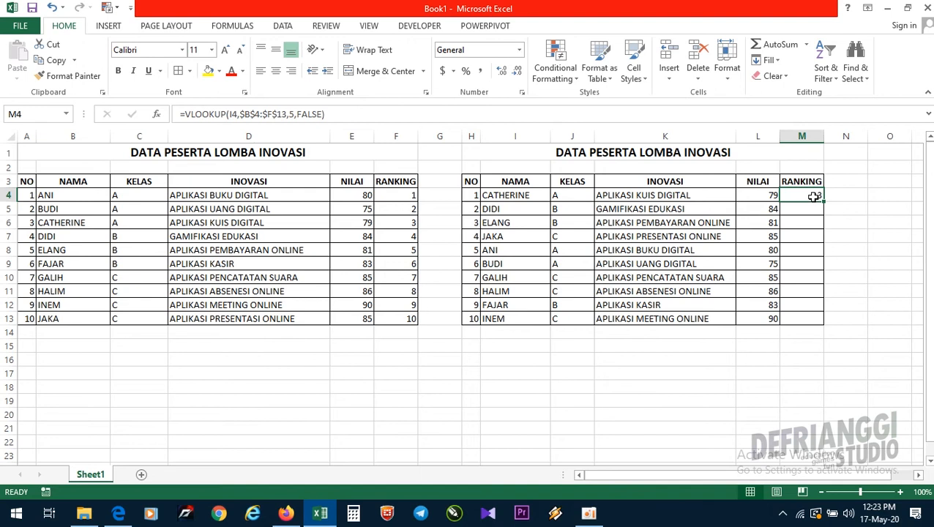
pyautogui.hotkey('ctrl', 'c')
pyautogui.click(810, 210)
pyautogui.moveTo(809, 210); pyautogui.dragTo(796, 316)
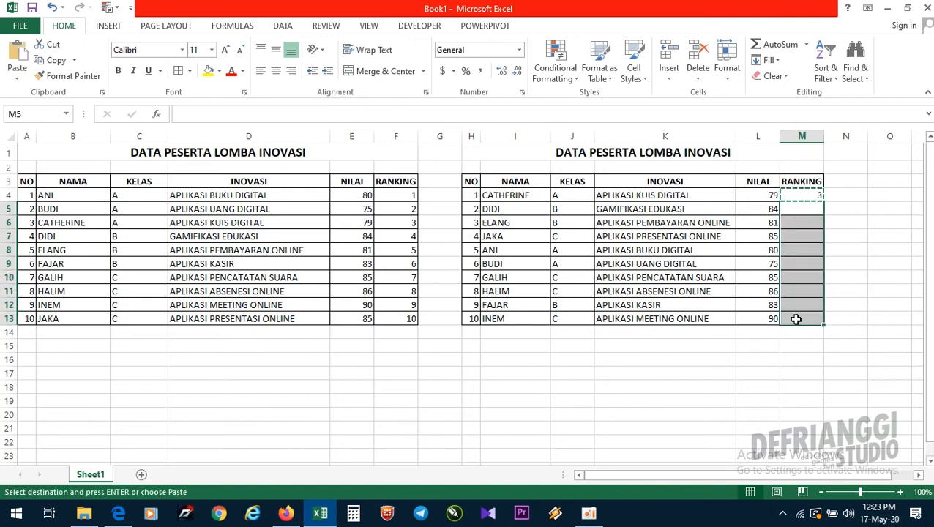
pyautogui.click(816, 212)
pyautogui.click(817, 192)
pyautogui.click(809, 206)
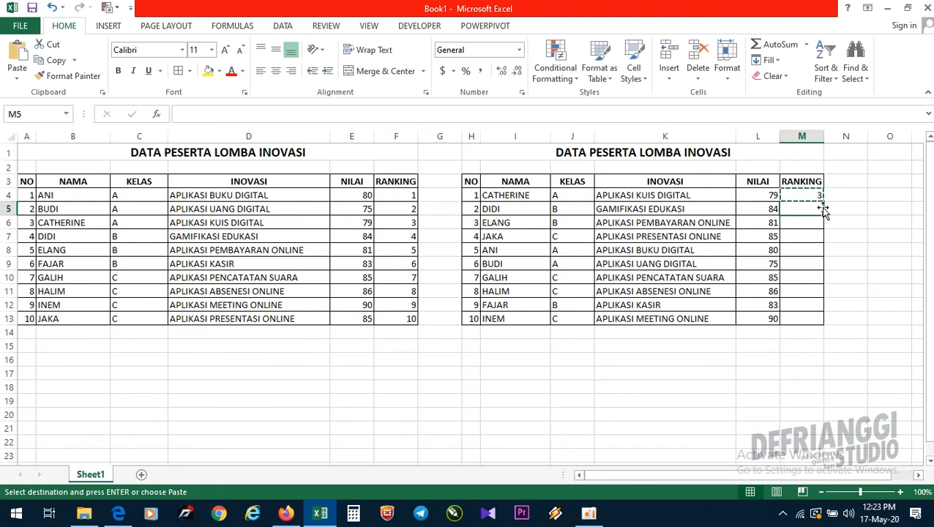
# Step: Fill the M4 formula down through the remaining RANKING cells, M5:M13
pyautogui.click(819, 196)
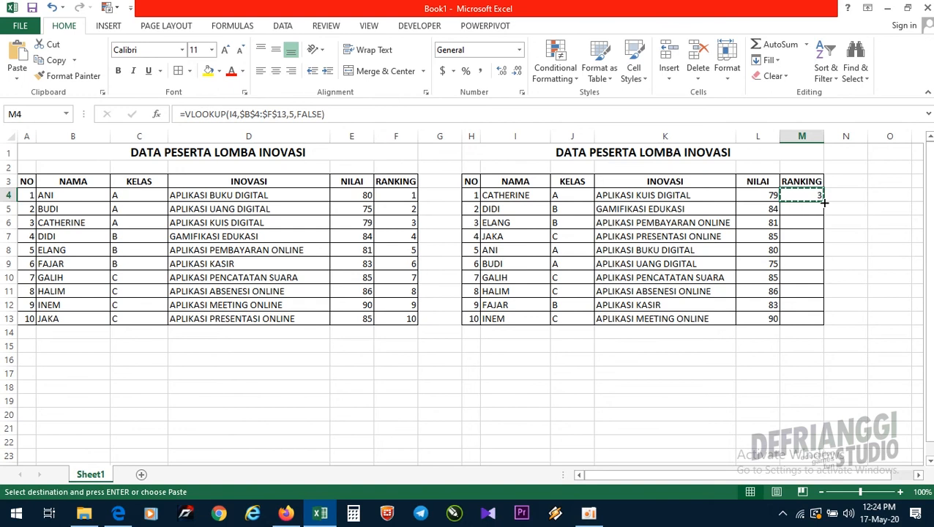
pyautogui.doubleClick(824, 202)
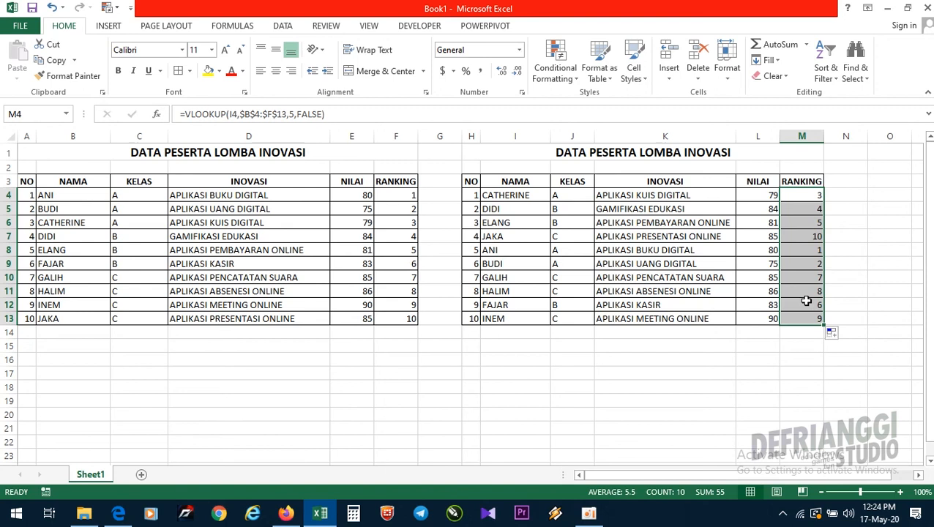
# Step: Review the completed second table and the VLOOKUP formulas in its KELAS and INOVASI cells
pyautogui.click(564, 196)
pyautogui.moveTo(565, 195); pyautogui.dragTo(805, 319)
pyautogui.moveTo(470, 181); pyautogui.dragTo(819, 318)
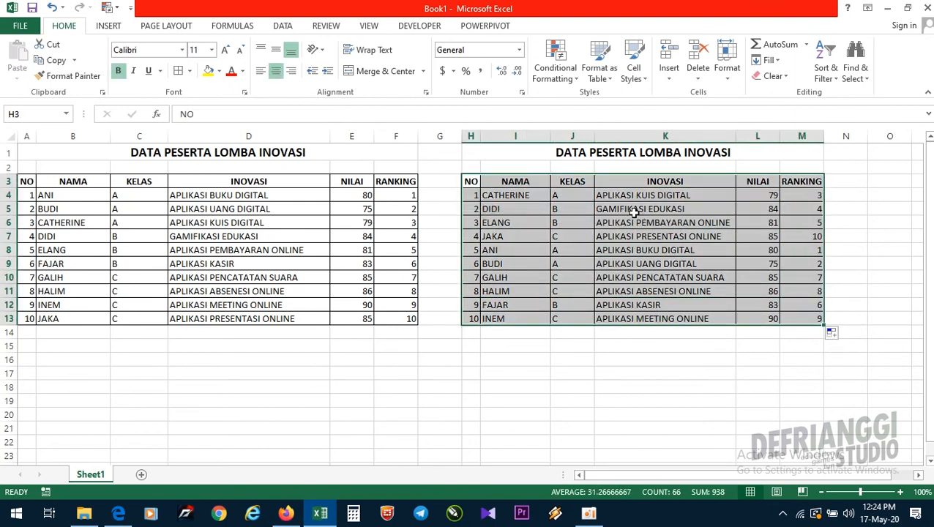
pyautogui.click(563, 195)
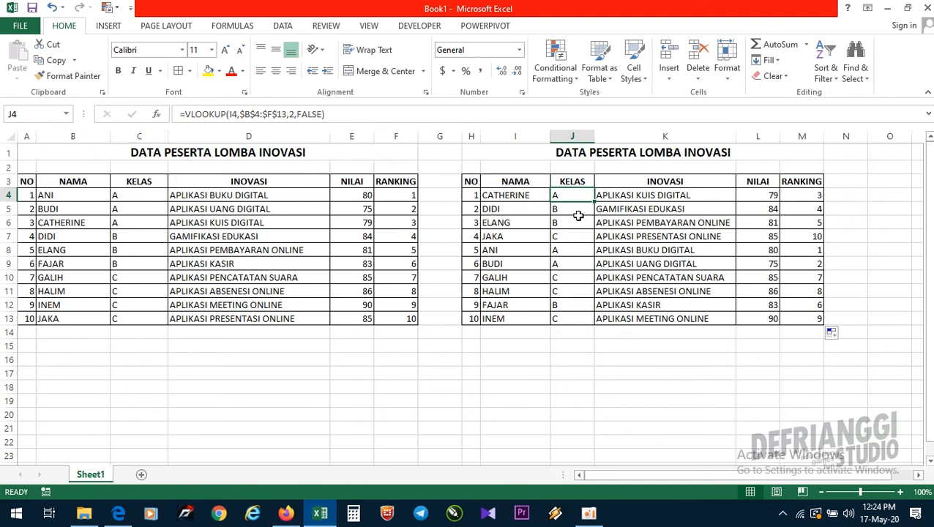
pyautogui.moveTo(575, 198); pyautogui.dragTo(818, 322)
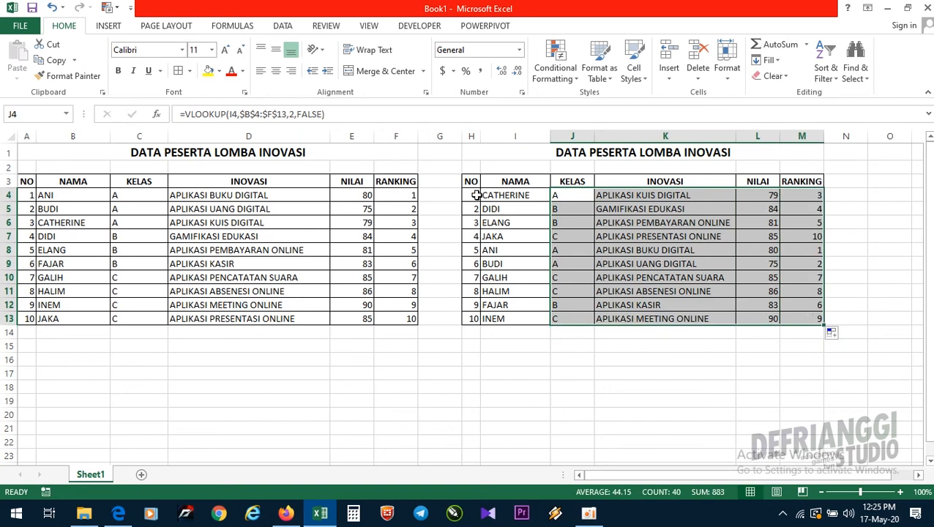
pyautogui.moveTo(508, 181); pyautogui.dragTo(812, 316)
pyautogui.click(598, 202)
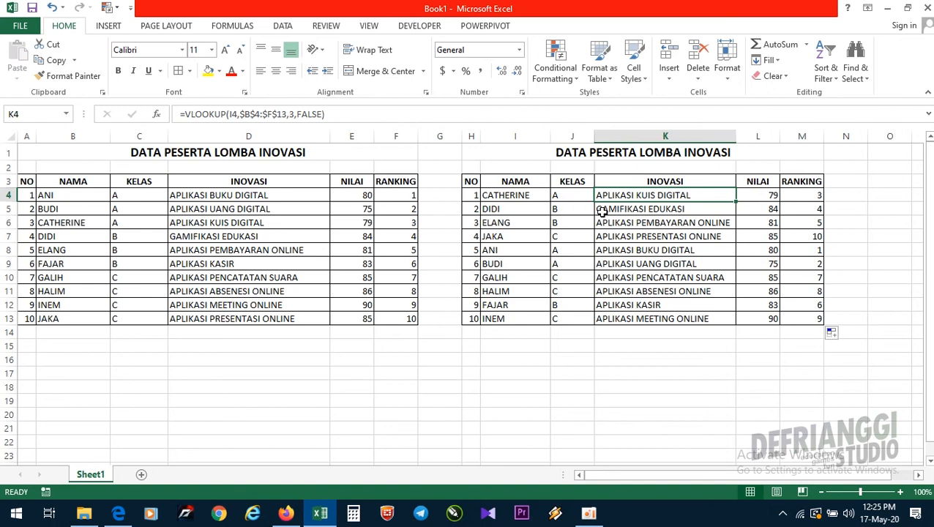
pyautogui.click(610, 209)
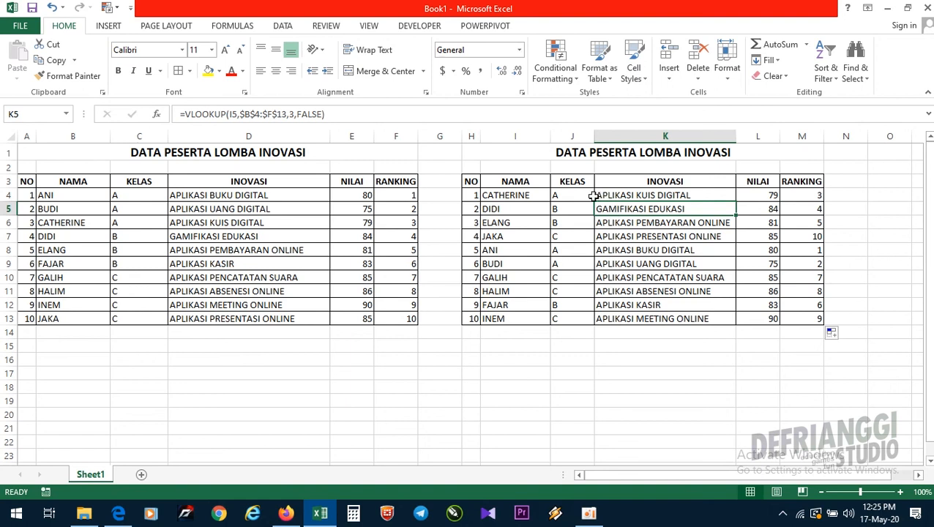